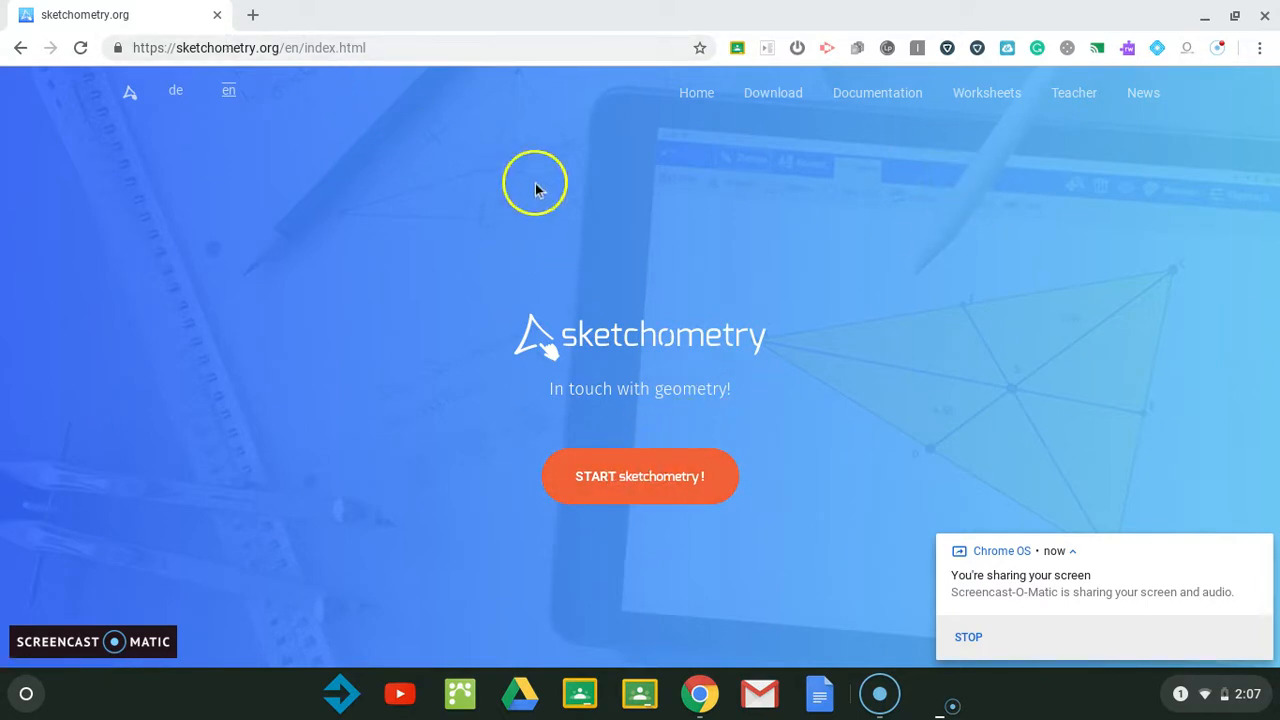
Step: Start sketchometry and create a new blank sketch
{"action": "left_click", "coordinate": [668, 472]}
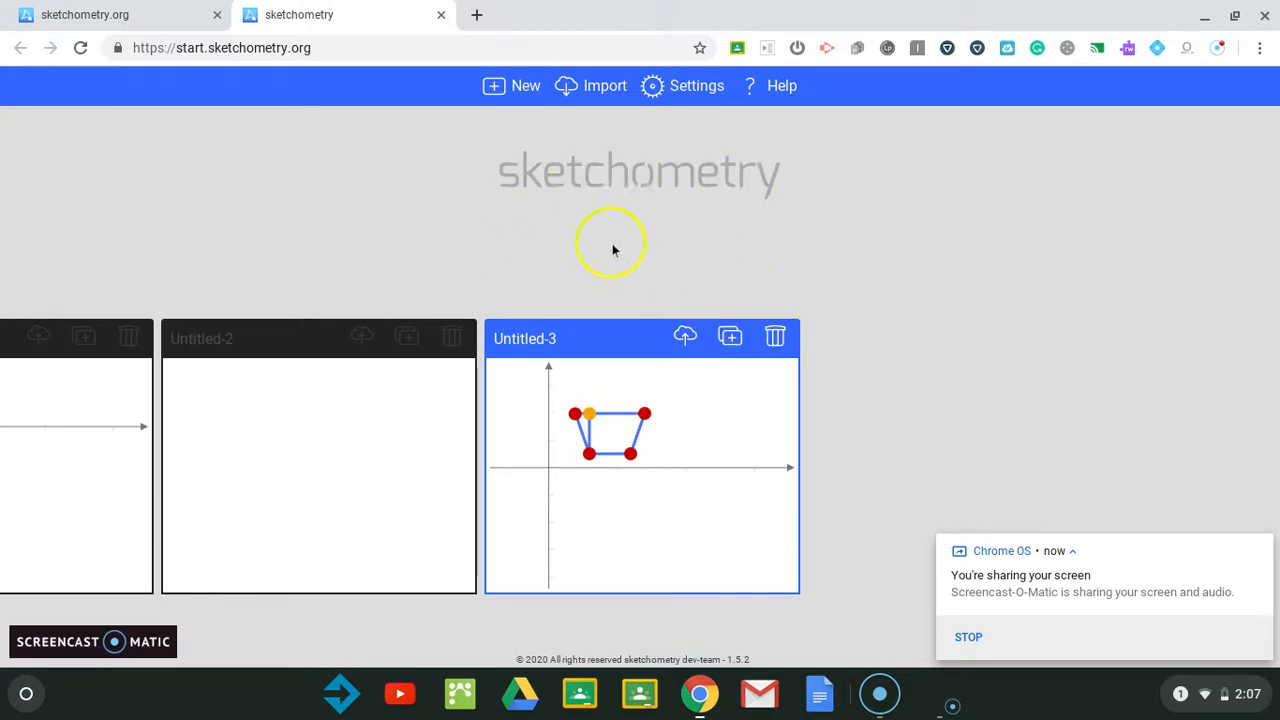
{"action": "left_click", "coordinate": [521, 90]}
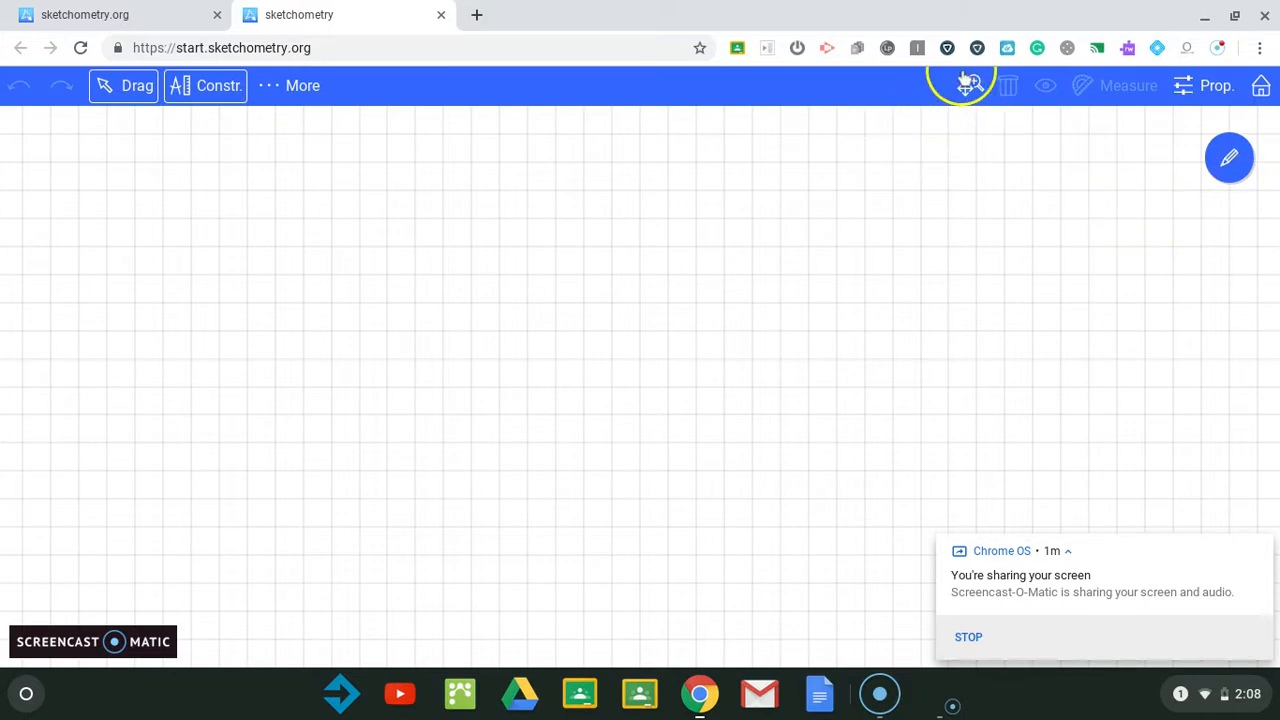
Step: In the sketch properties, turn on the coordinate axes and enable snap to grid, keeping the grid shown
{"action": "left_click", "coordinate": [1200, 88]}
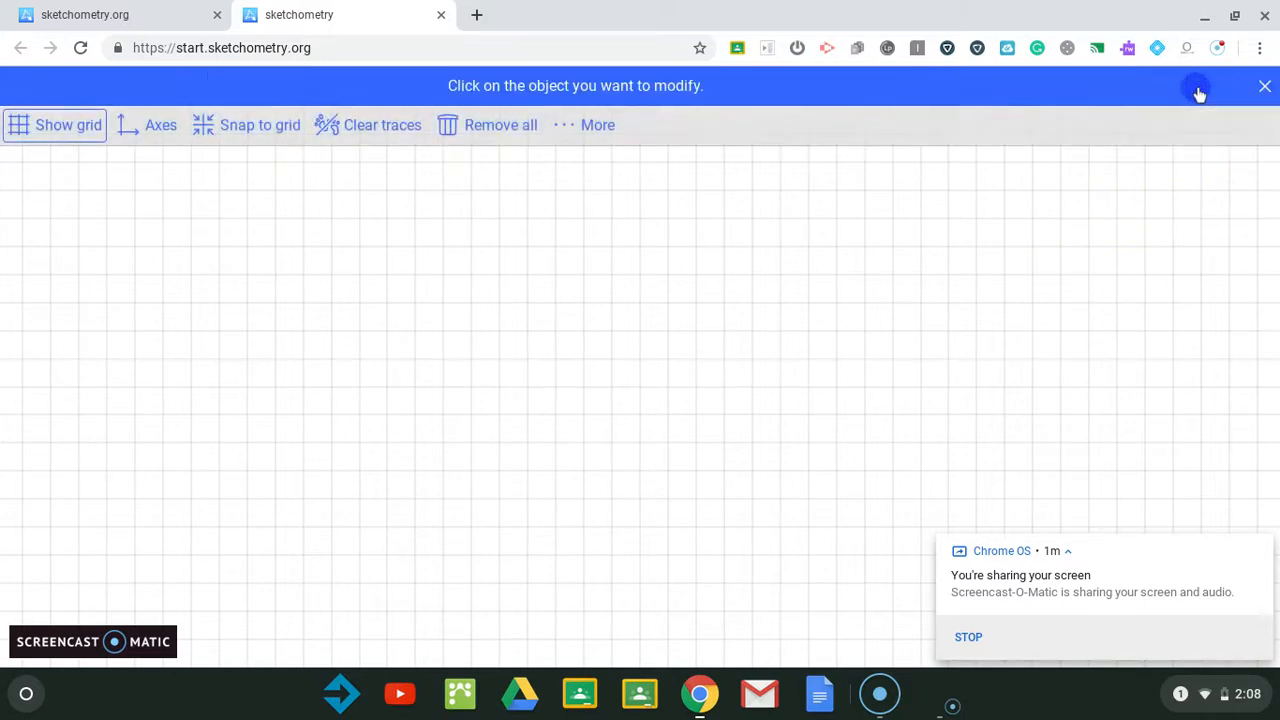
{"action": "left_click", "coordinate": [1265, 86]}
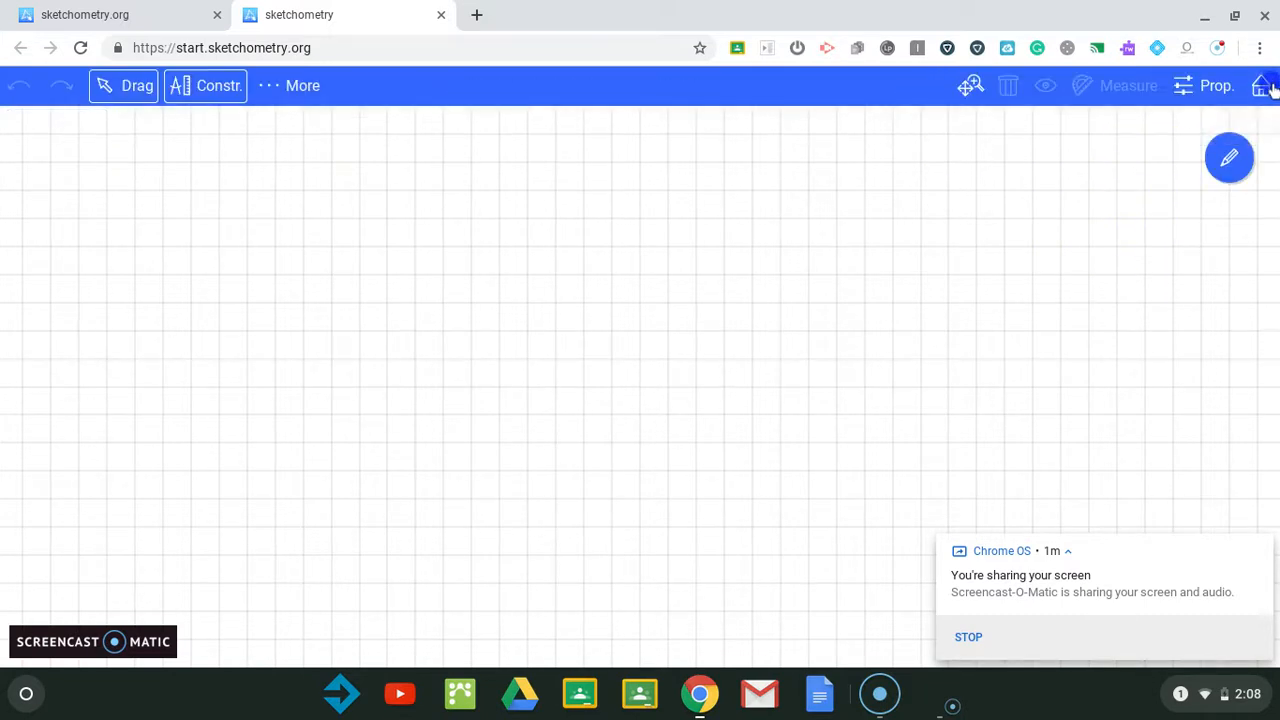
{"action": "left_click", "coordinate": [1200, 85]}
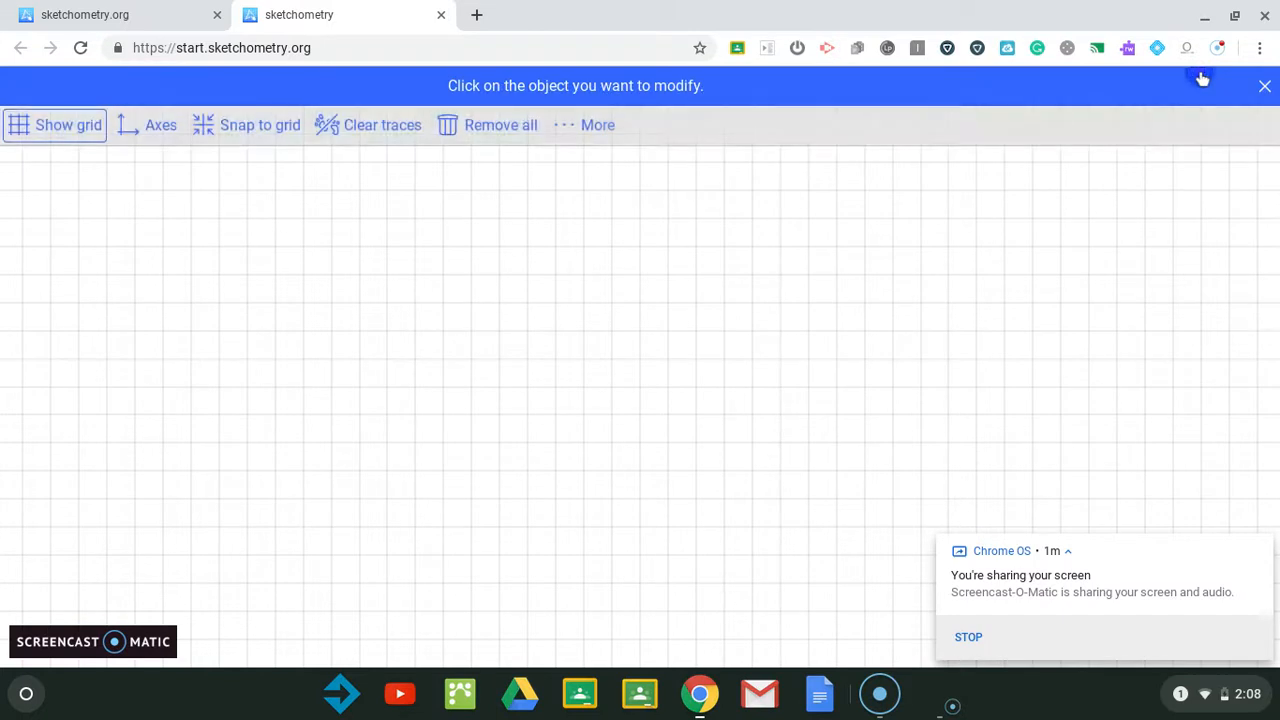
{"action": "left_click", "coordinate": [68, 128]}
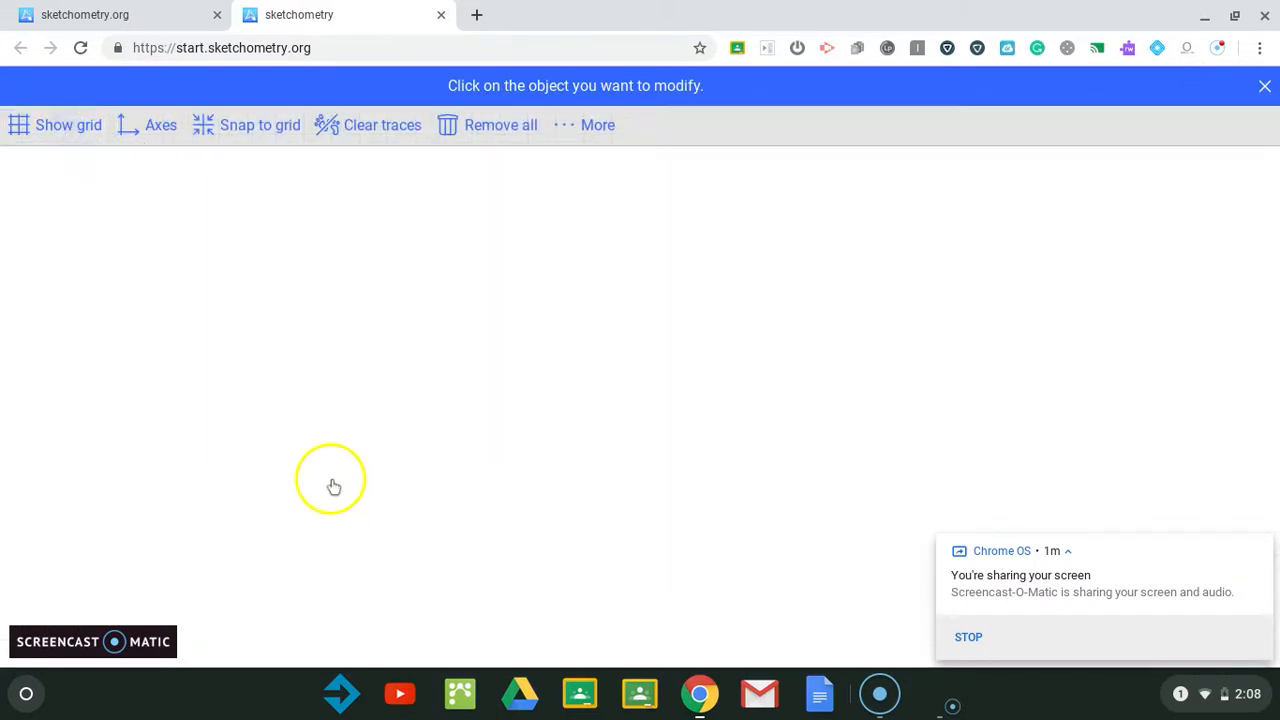
{"action": "left_click", "coordinate": [63, 128]}
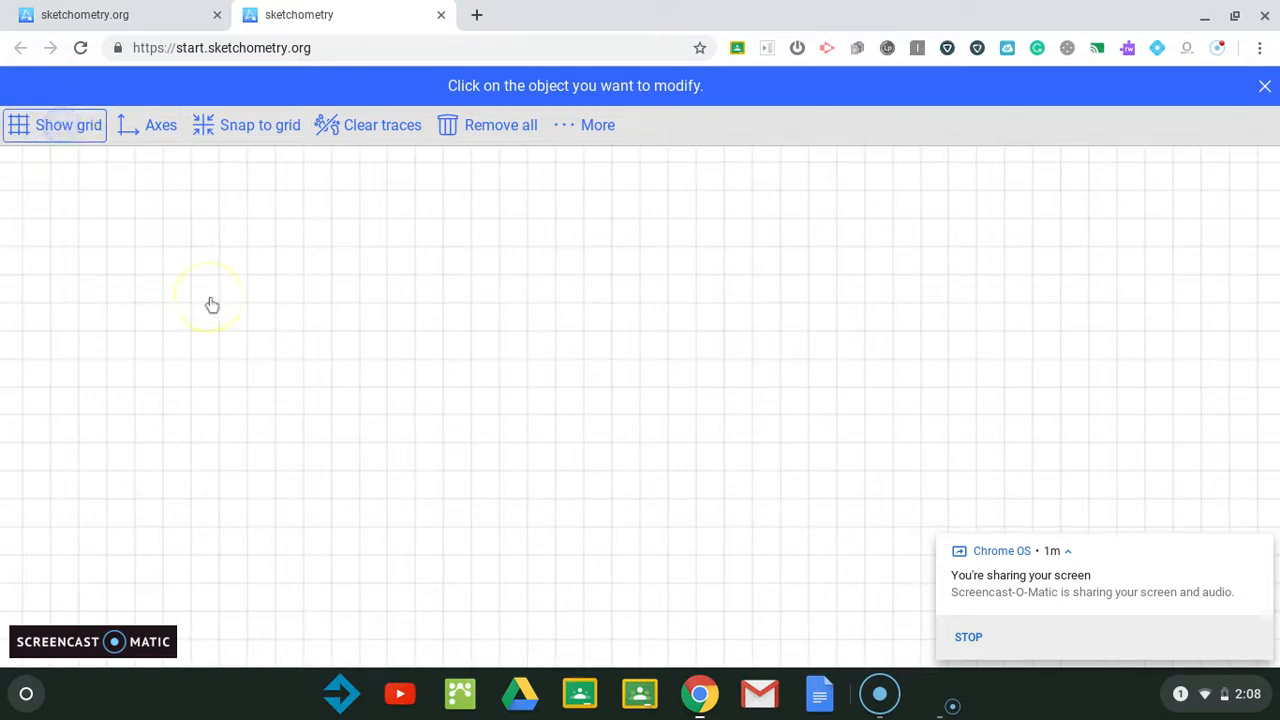
{"action": "left_click", "coordinate": [138, 133]}
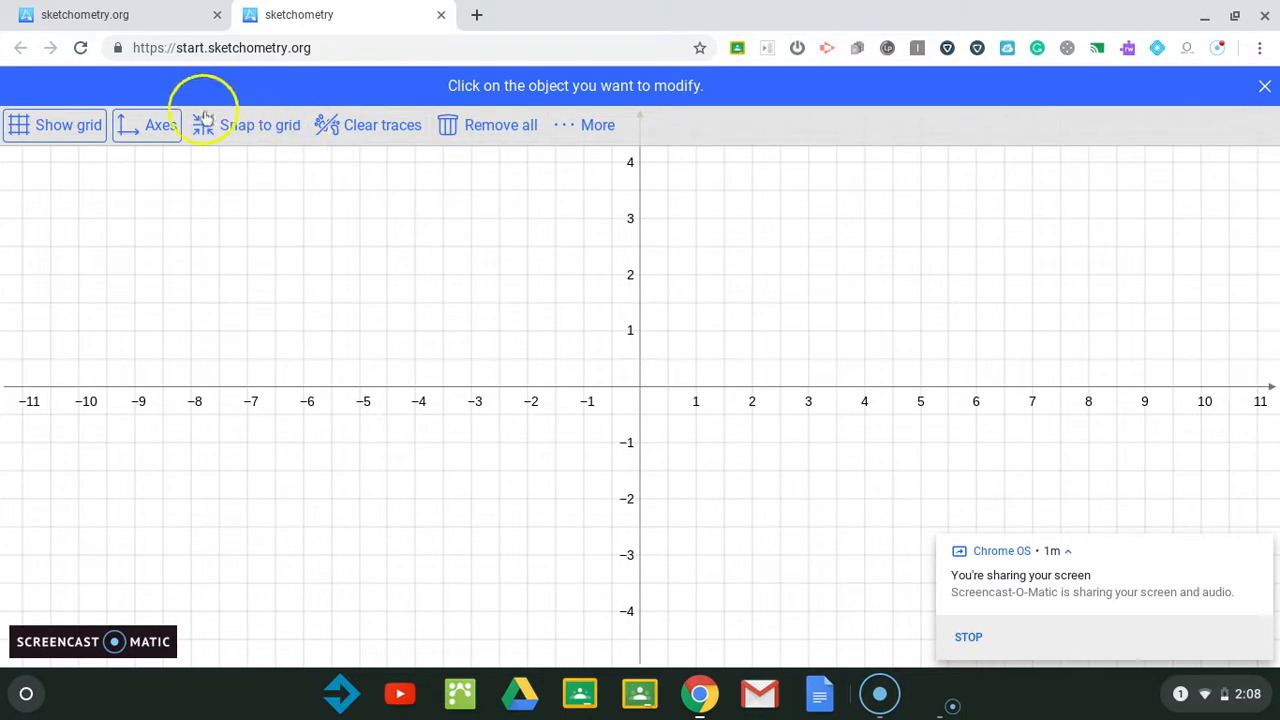
{"action": "left_click", "coordinate": [255, 129]}
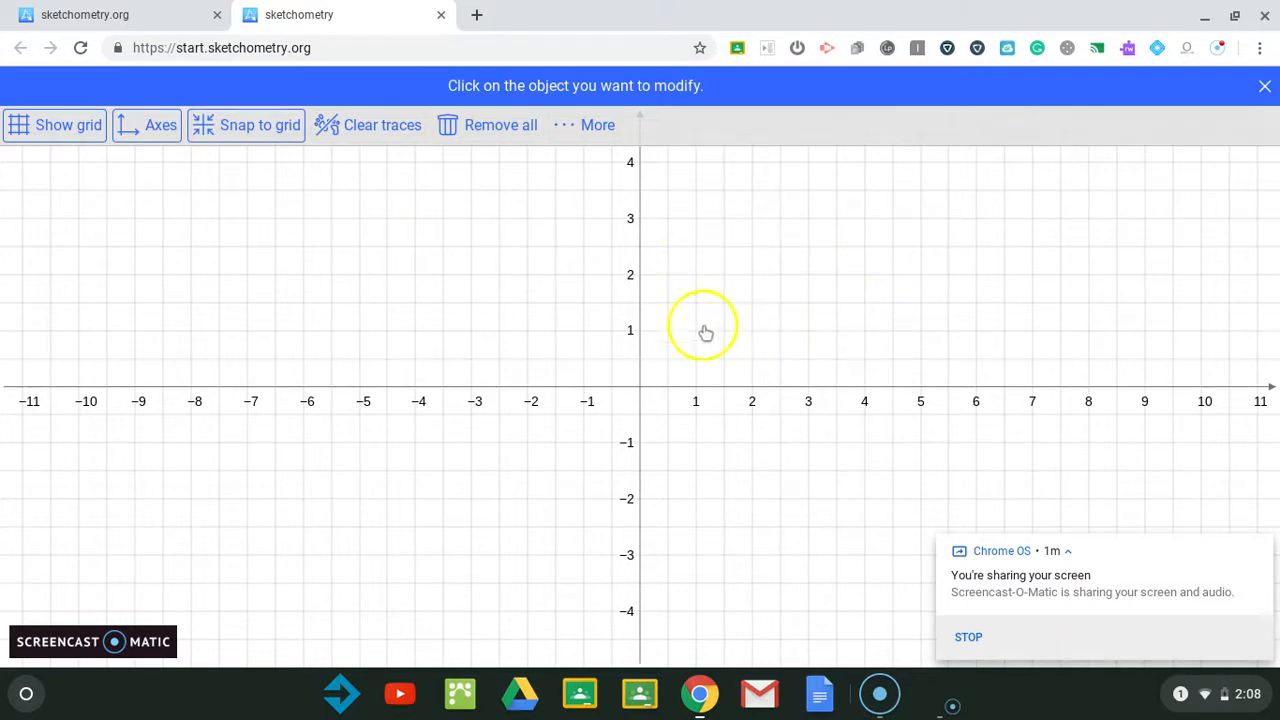
{"action": "left_click", "coordinate": [1265, 88]}
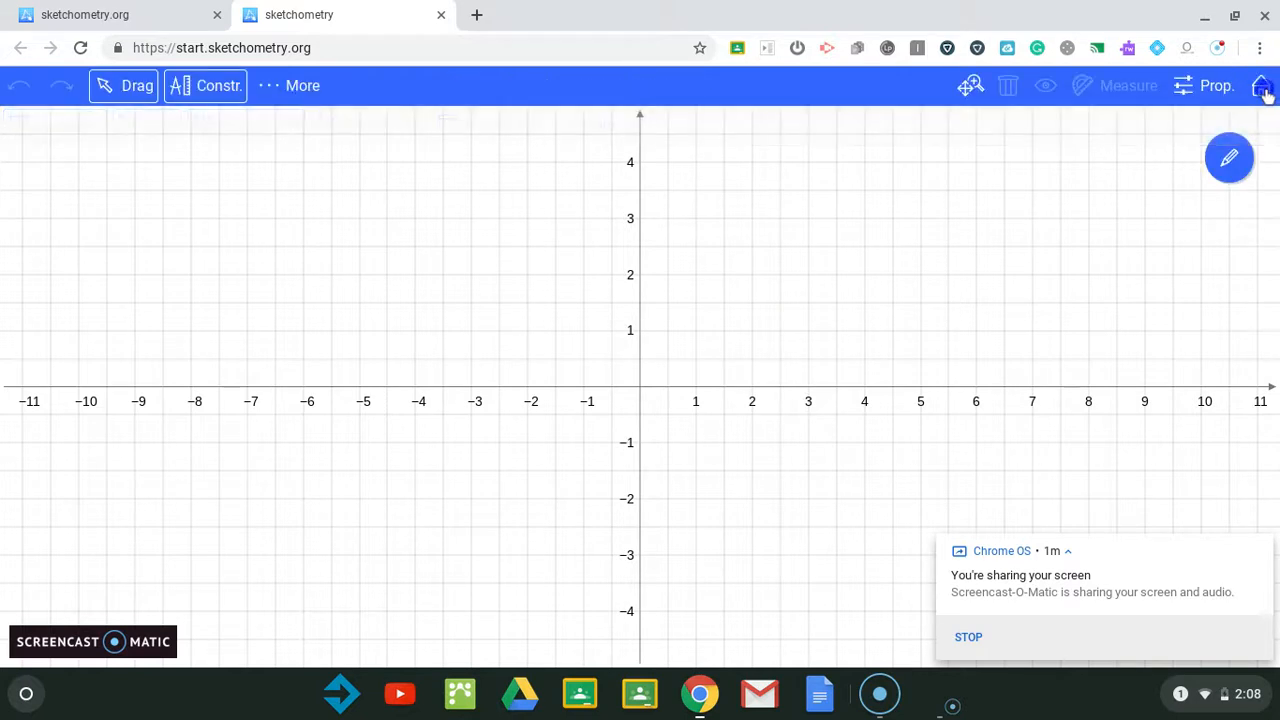
Step: Pan the view so the first quadrant of the coordinate plane fills most of the canvas
{"action": "left_click", "coordinate": [971, 88]}
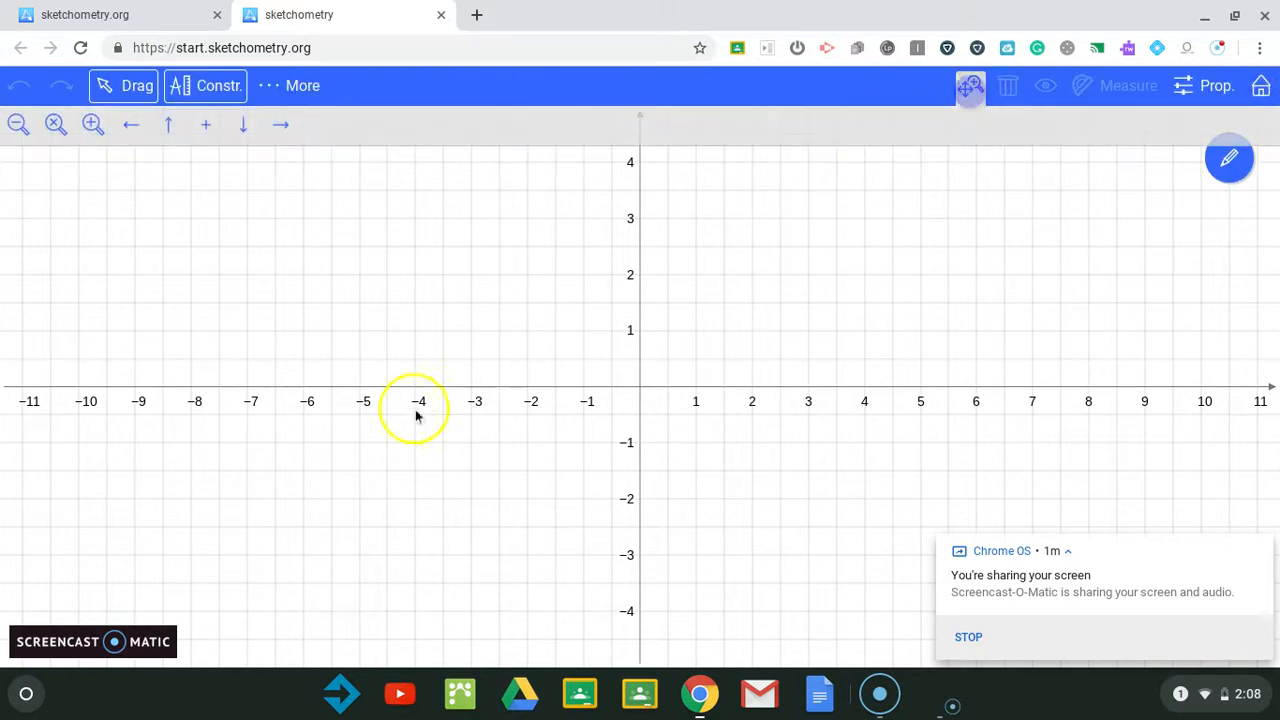
{"action": "left_click", "coordinate": [279, 125]}
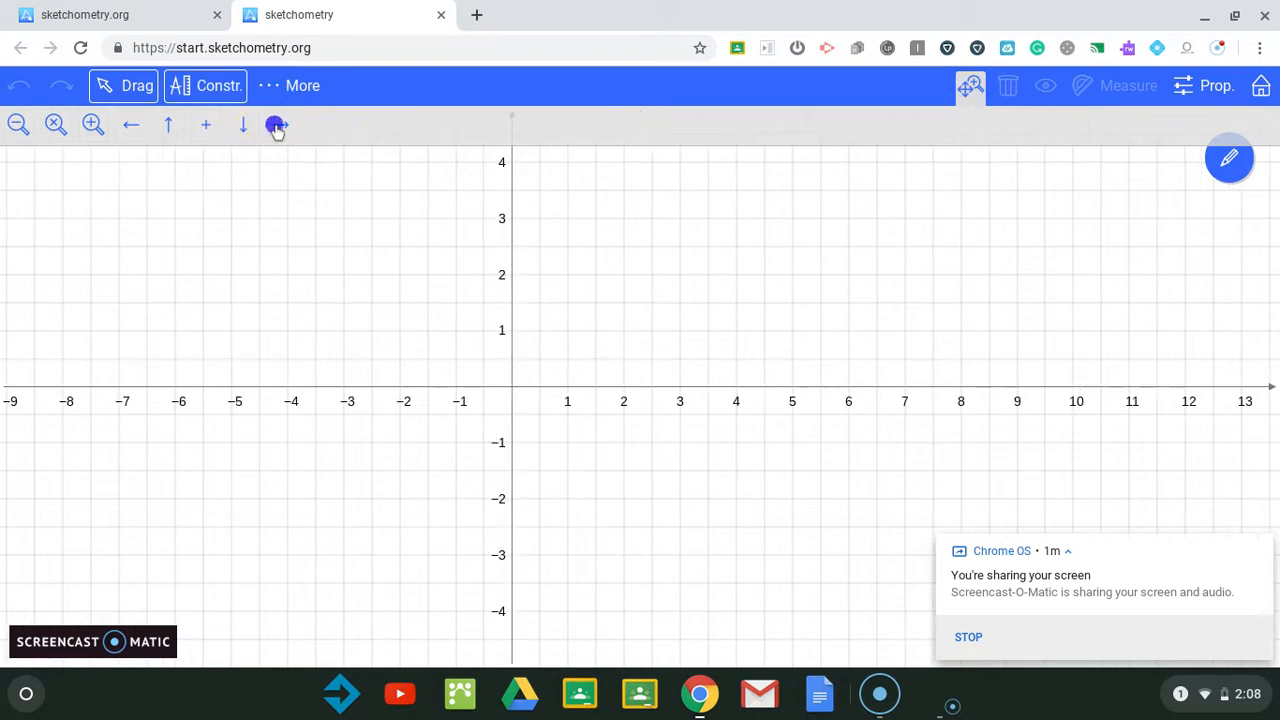
{"action": "left_click", "coordinate": [279, 125]}
{"action": "left_click", "coordinate": [279, 125]}
{"action": "left_click", "coordinate": [279, 125]}
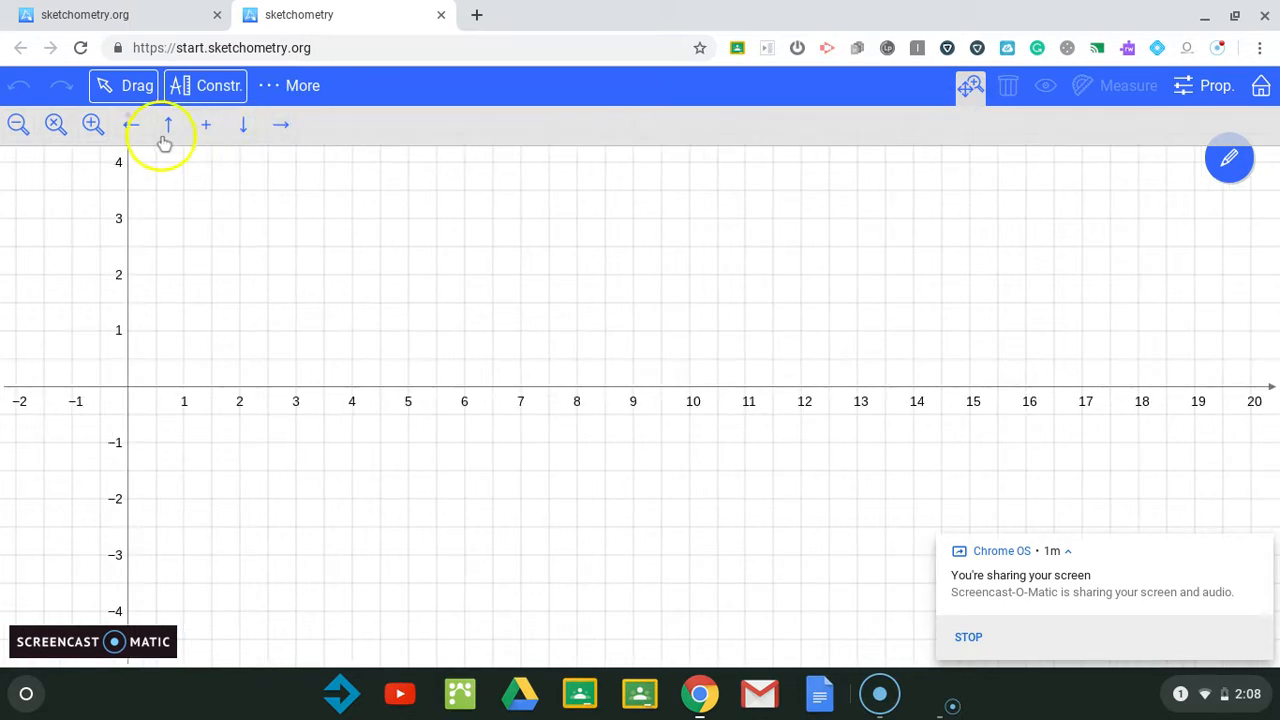
{"action": "left_click", "coordinate": [132, 125]}
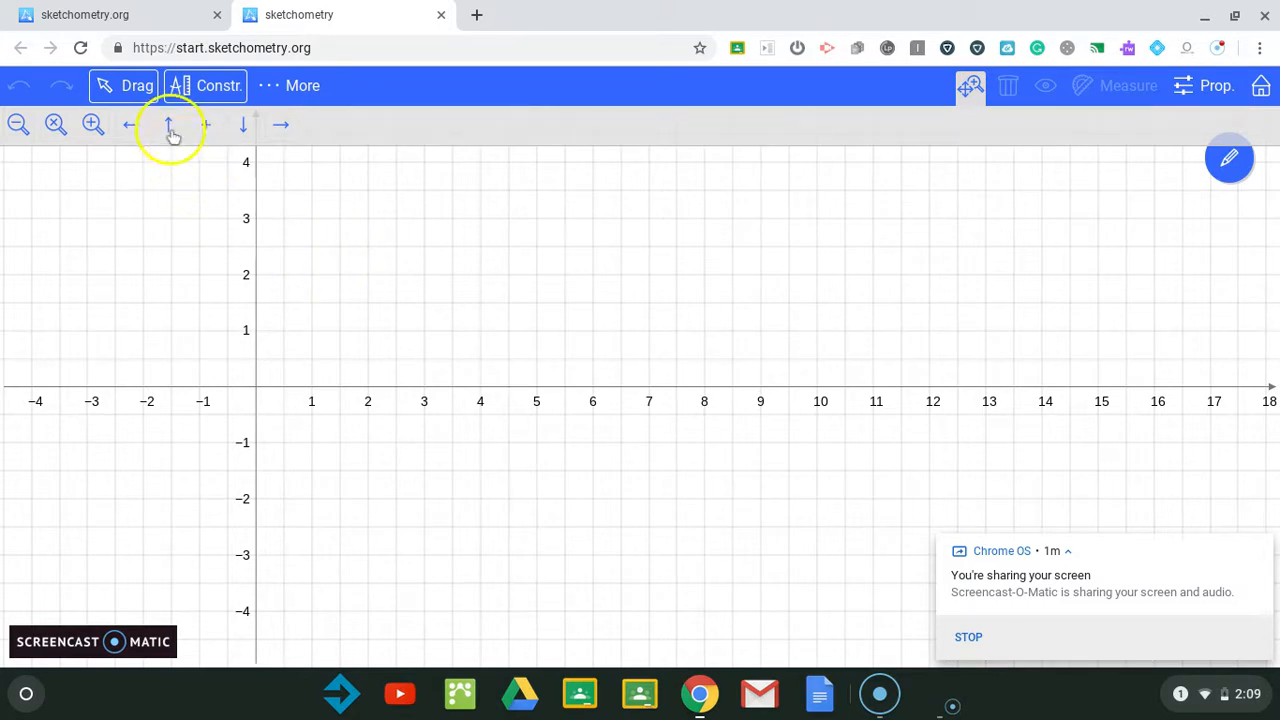
{"action": "left_click", "coordinate": [167, 128]}
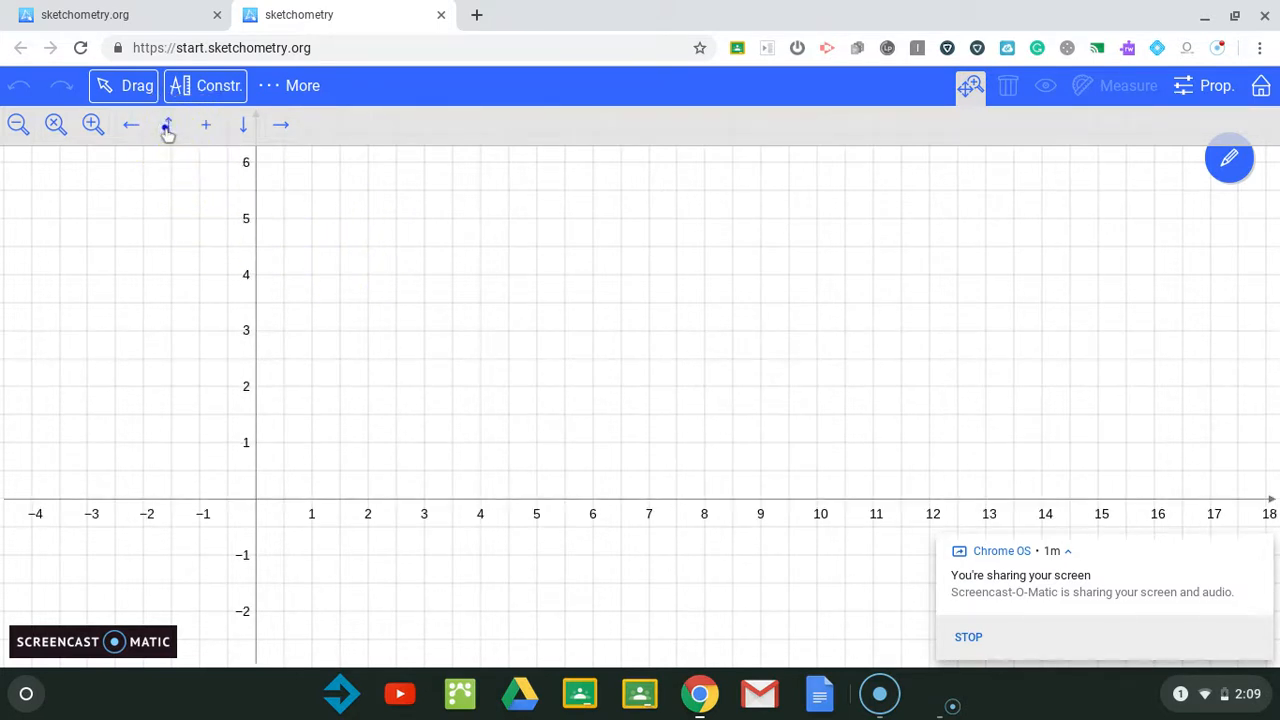
{"action": "left_click", "coordinate": [167, 128]}
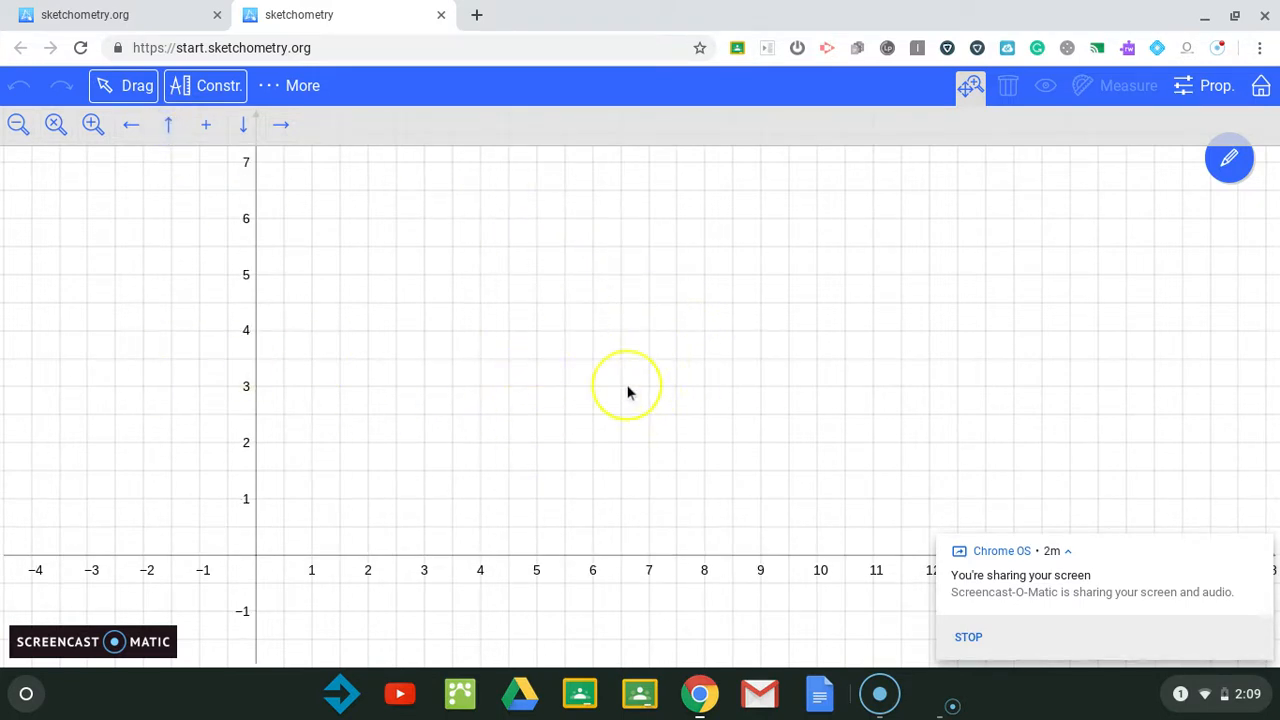
Step: In construction mode, place four points A, B, C and D at about (2,4), (6.5,4), (3,1) and (6,1)
{"action": "left_click", "coordinate": [1260, 551]}
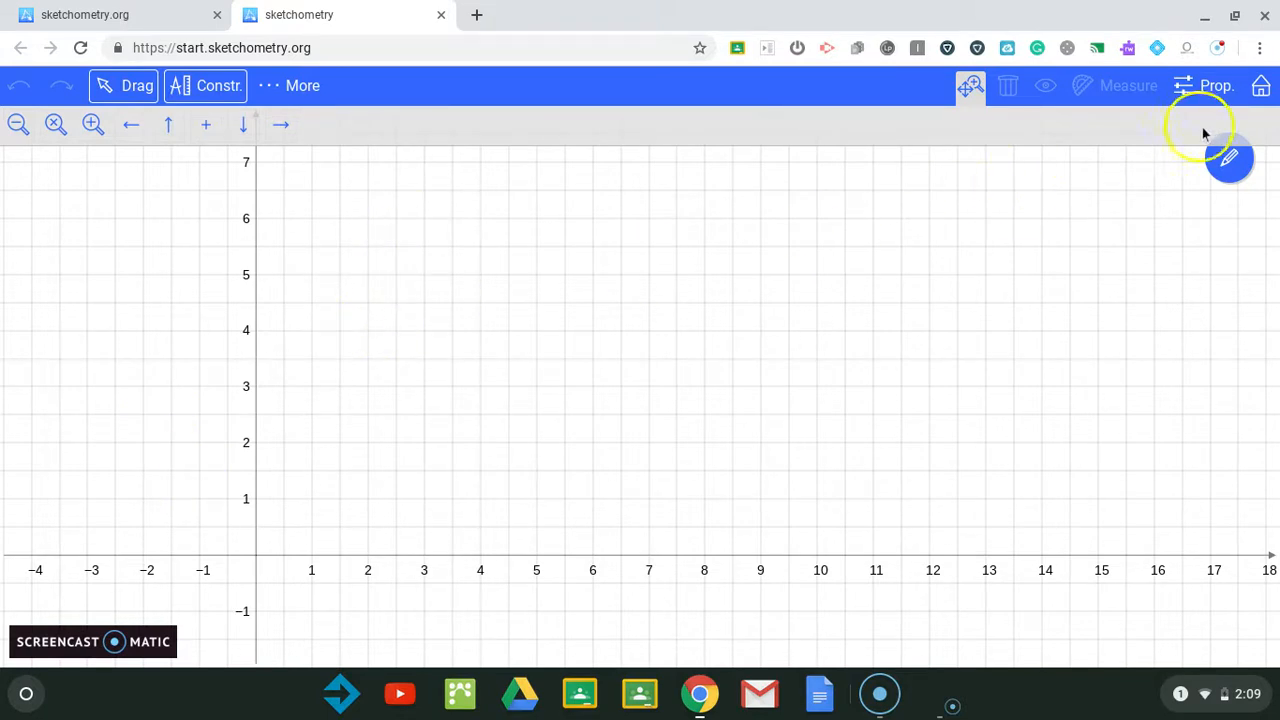
{"action": "left_click", "coordinate": [1205, 90]}
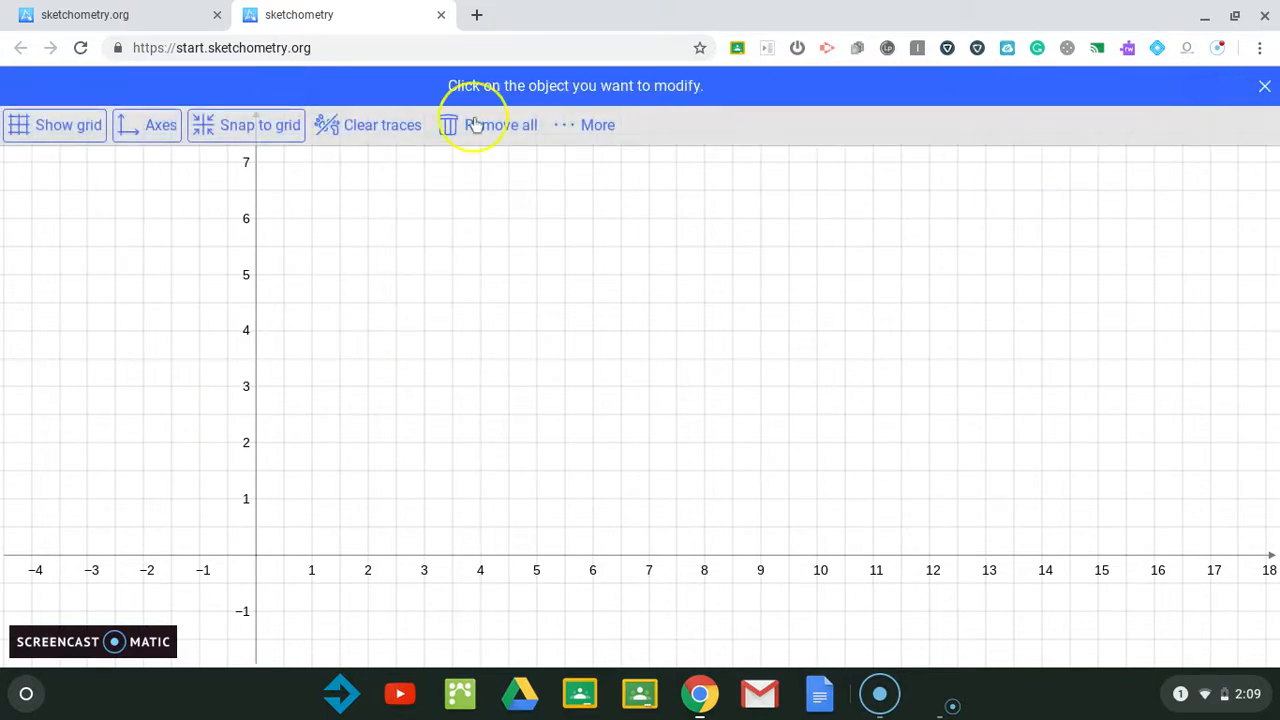
{"action": "left_click", "coordinate": [1258, 92]}
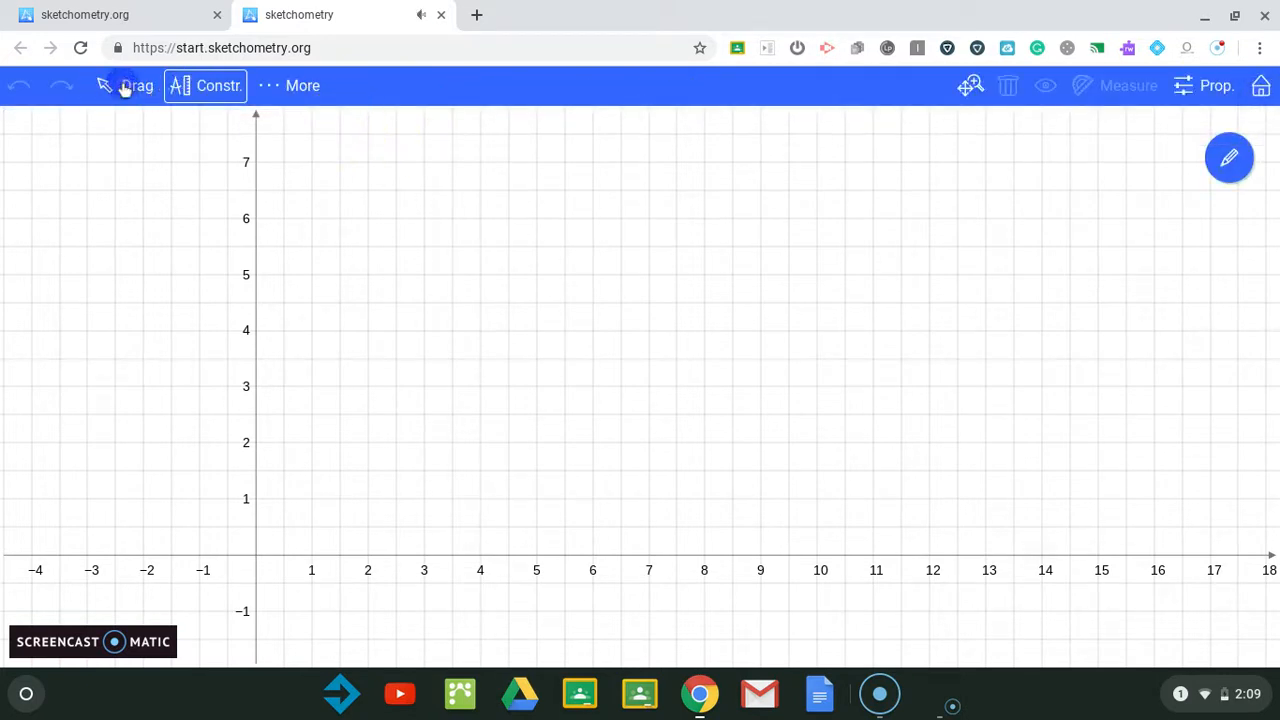
{"action": "left_click", "coordinate": [220, 98]}
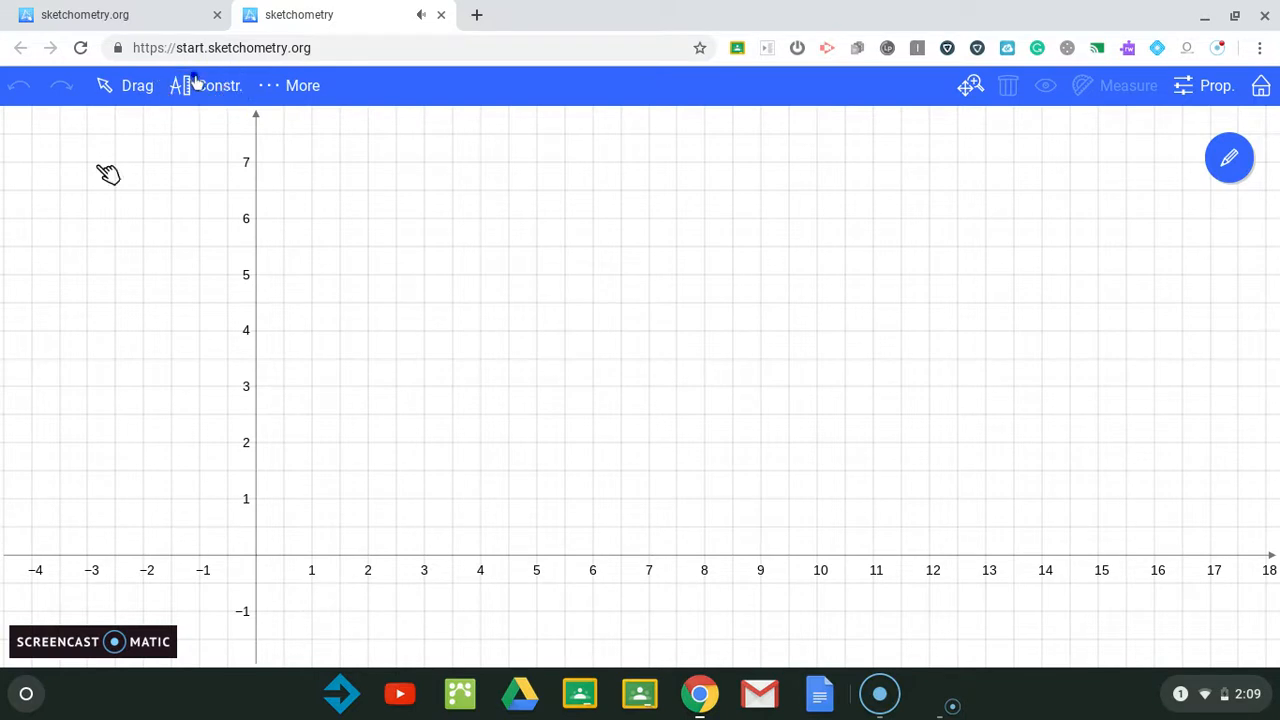
{"action": "left_click", "coordinate": [271, 143]}
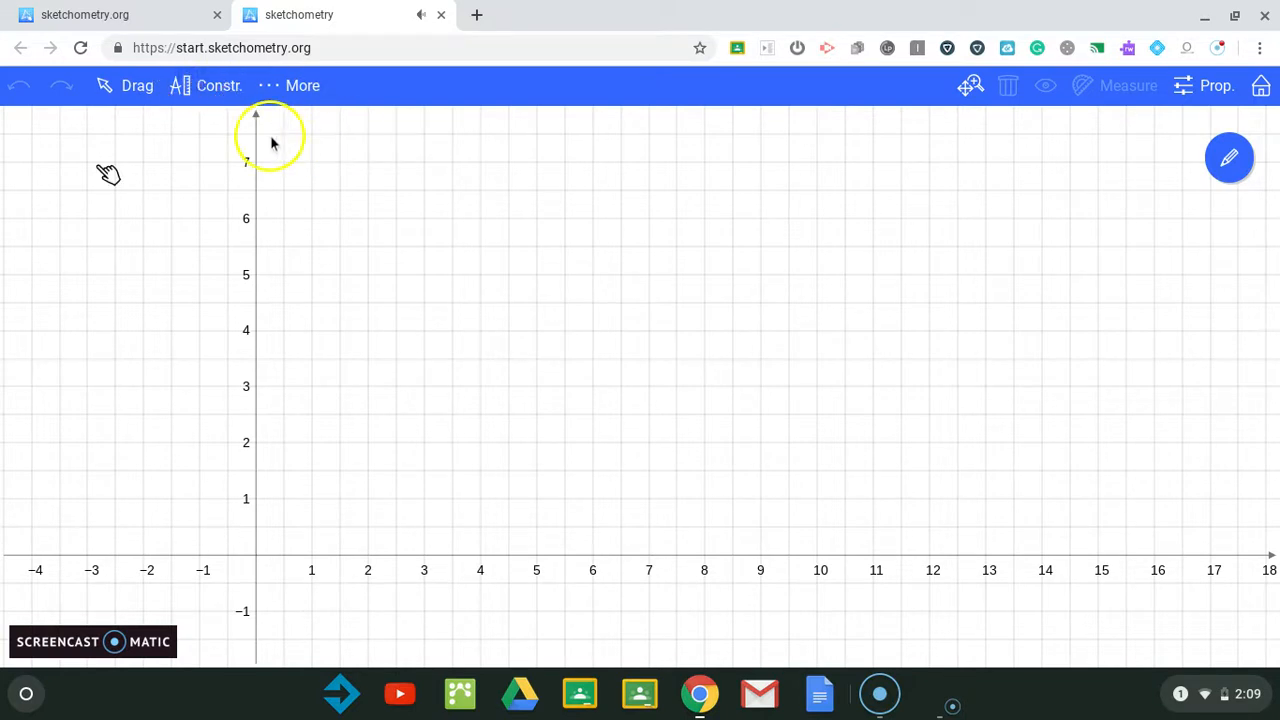
{"action": "left_click", "coordinate": [210, 95]}
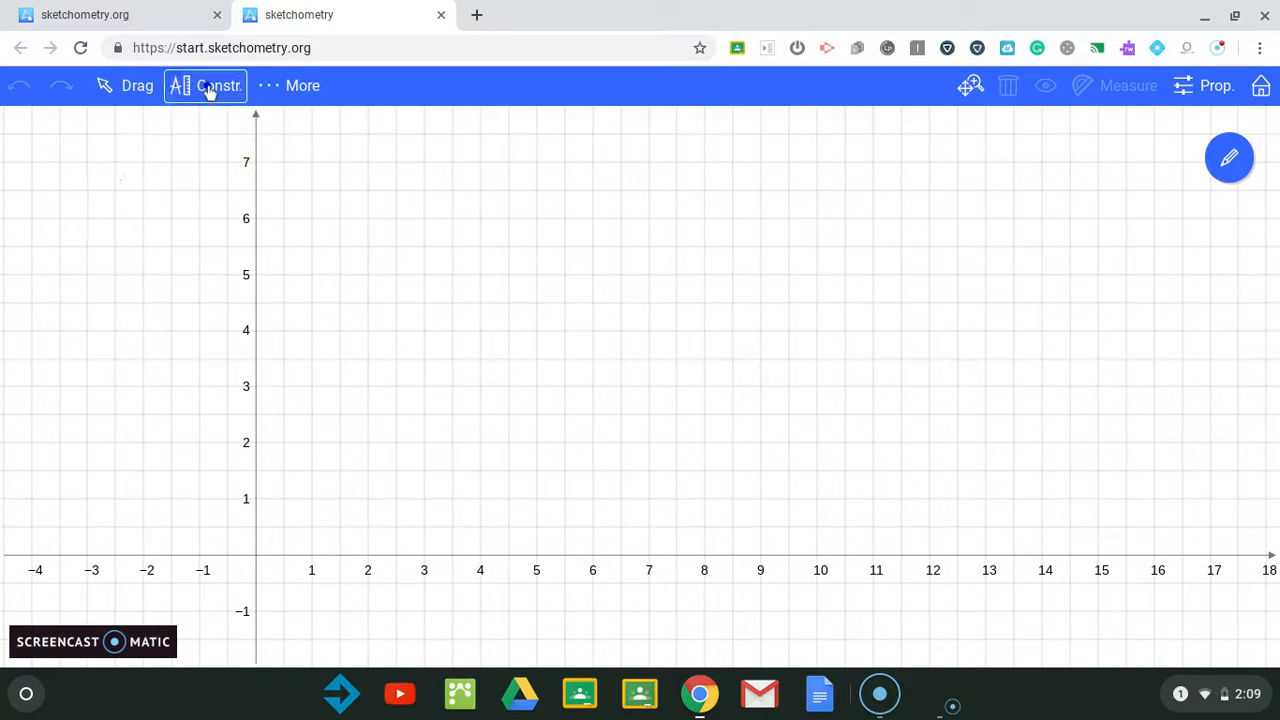
{"action": "left_click", "coordinate": [367, 333]}
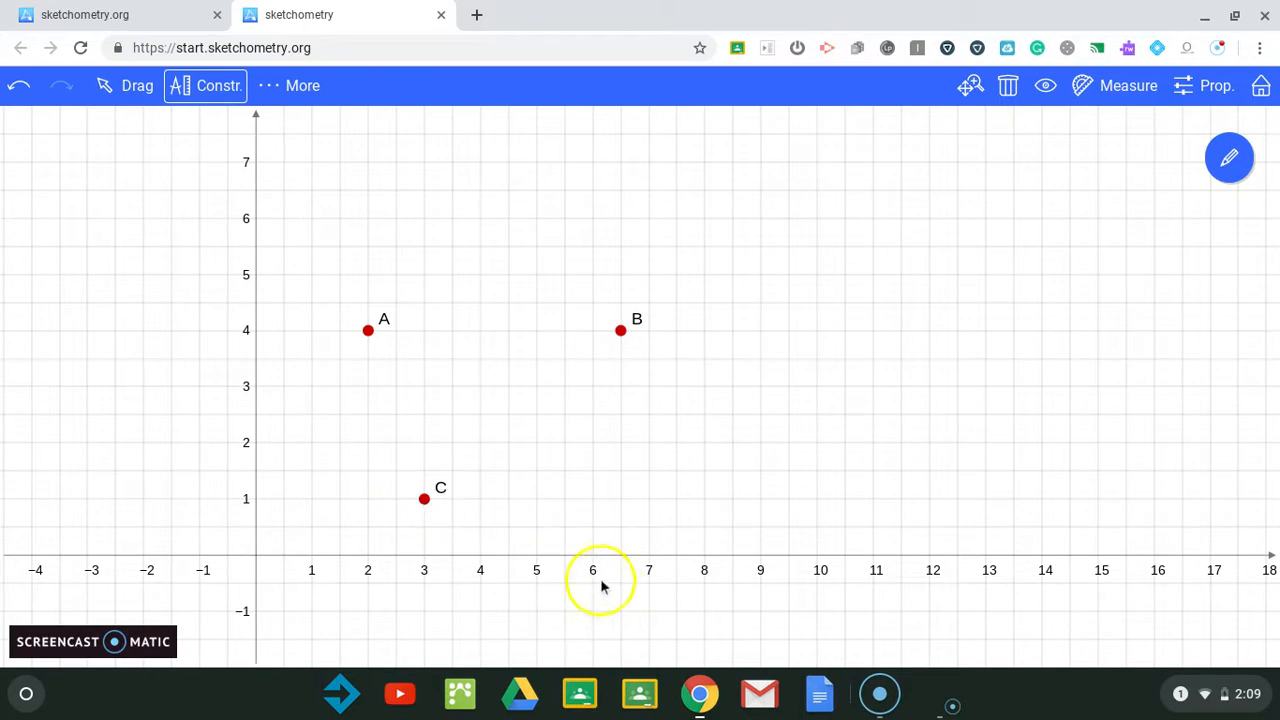
{"action": "left_click", "coordinate": [593, 499]}
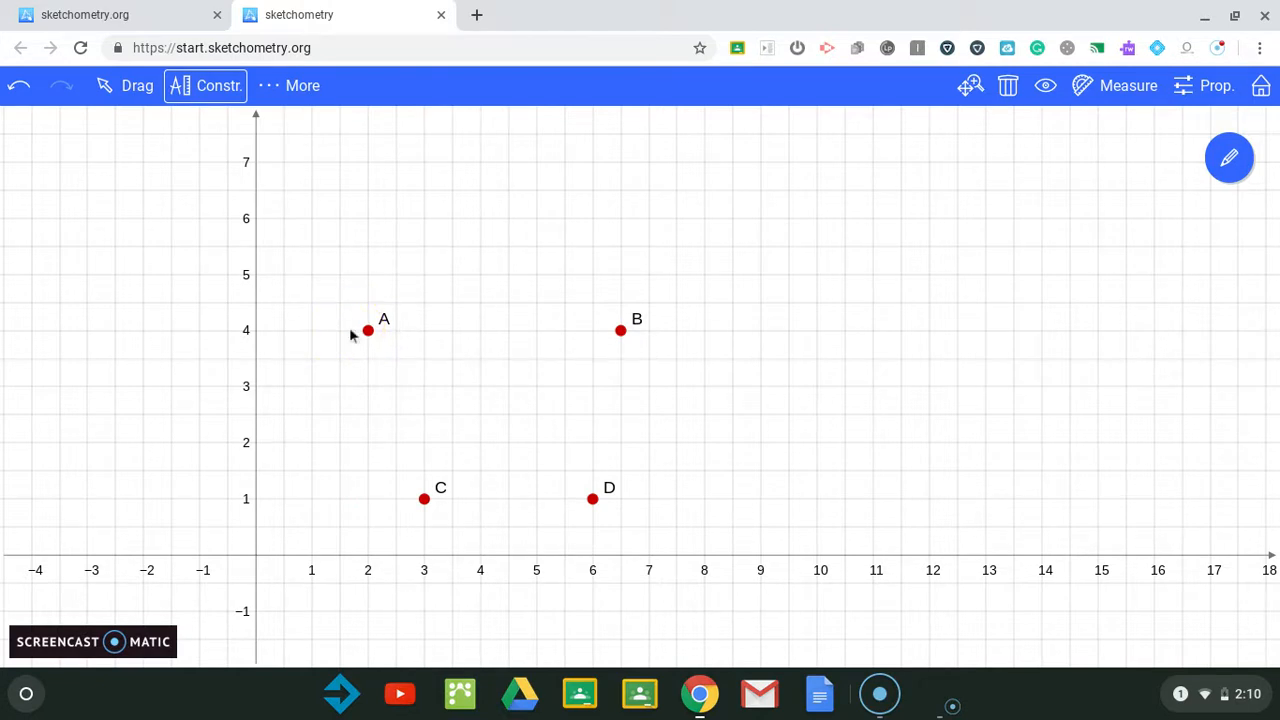
Step: In drag mode, move point A slightly left to about (1.8, 4)
{"action": "left_click", "coordinate": [126, 86]}
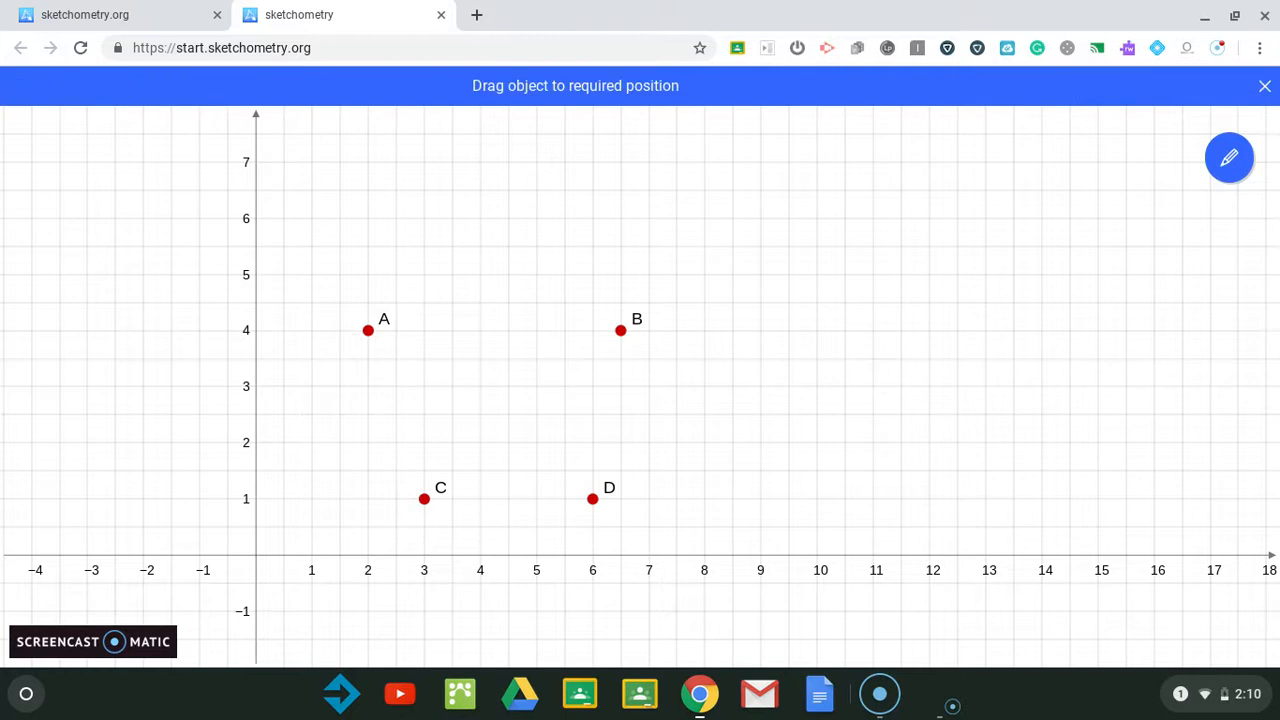
{"action": "left_click_drag", "start_coordinate": [368, 330], "coordinate": [360, 331]}
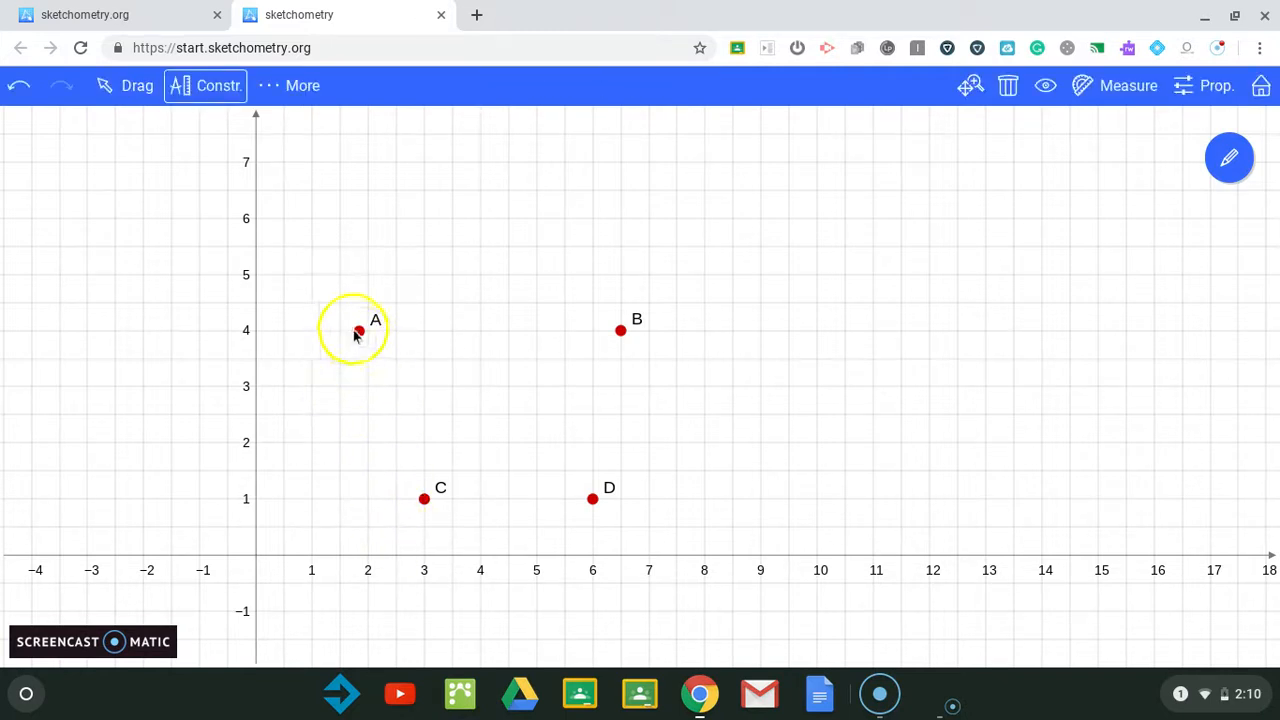
Step: Sketch a segment from point A to point B
{"action": "left_click_drag", "start_coordinate": [342, 337], "coordinate": [362, 339]}
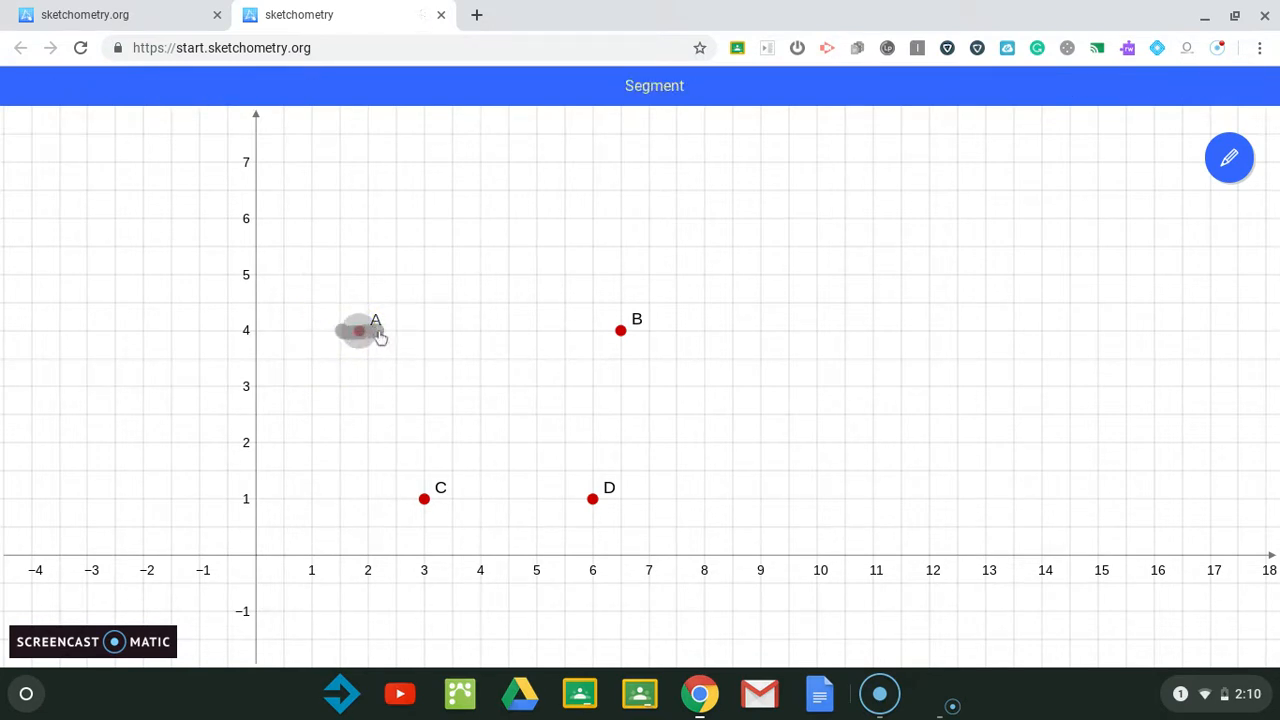
{"action": "left_click_drag", "start_coordinate": [398, 340], "coordinate": [433, 337]}
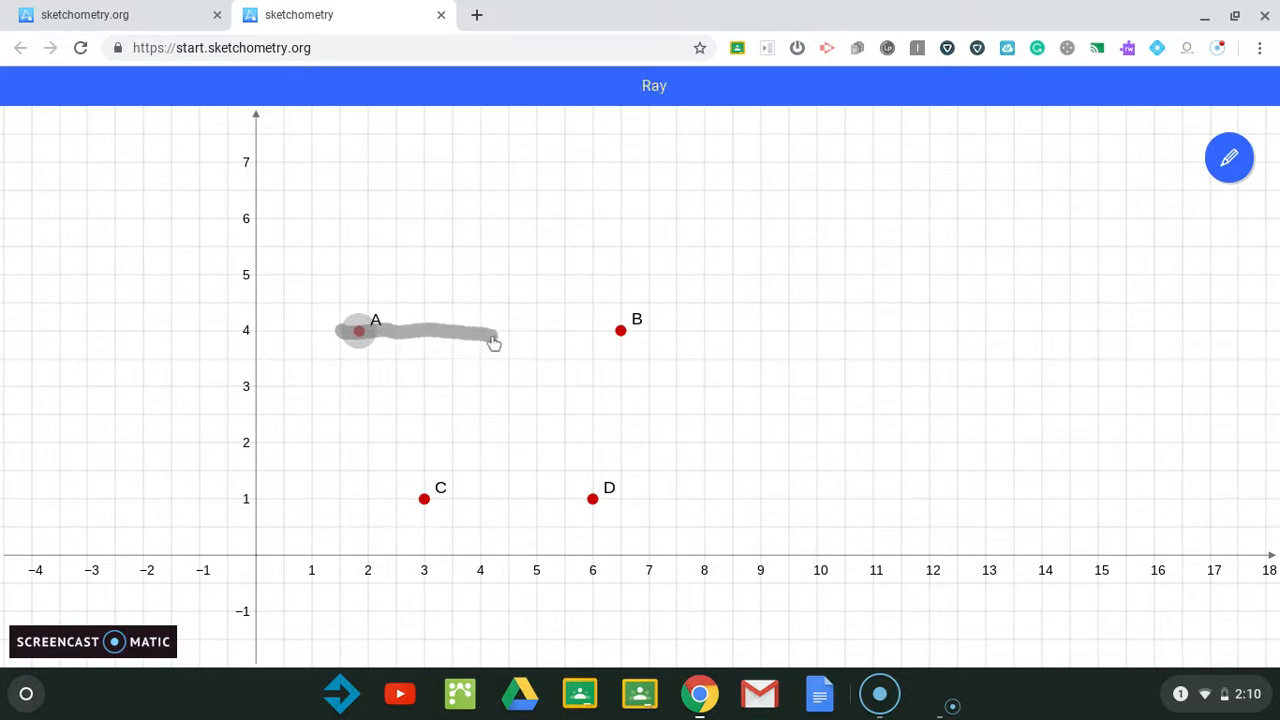
{"action": "left_click_drag", "start_coordinate": [556, 341], "coordinate": [574, 293]}
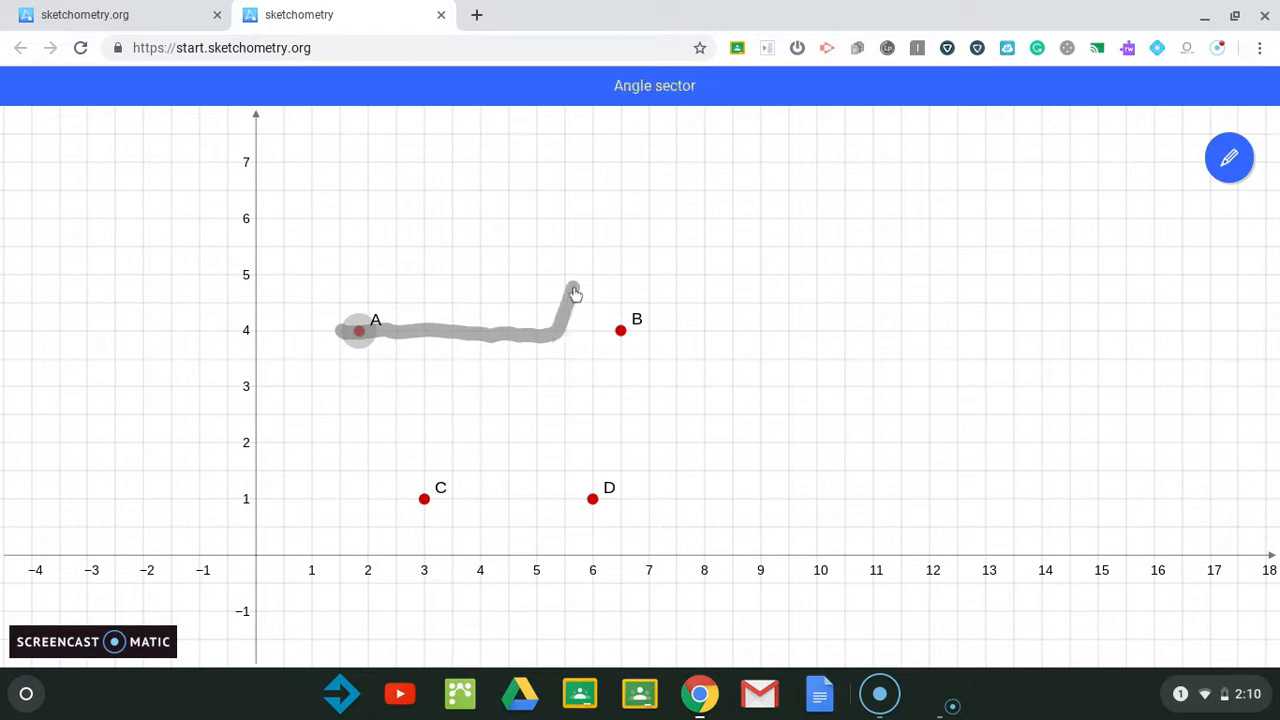
{"action": "left_click_drag", "start_coordinate": [585, 338], "coordinate": [627, 334]}
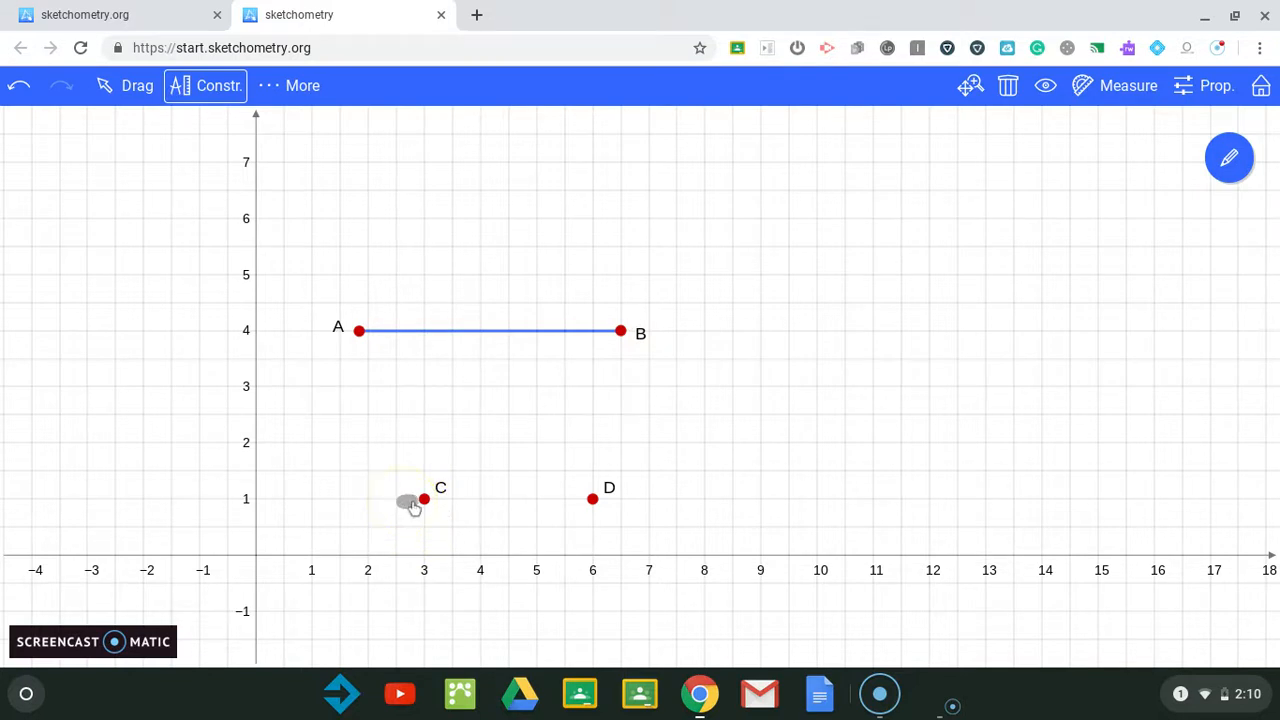
Step: Sketch a segment from point C to point D
{"action": "left_click_drag", "start_coordinate": [413, 507], "coordinate": [427, 508]}
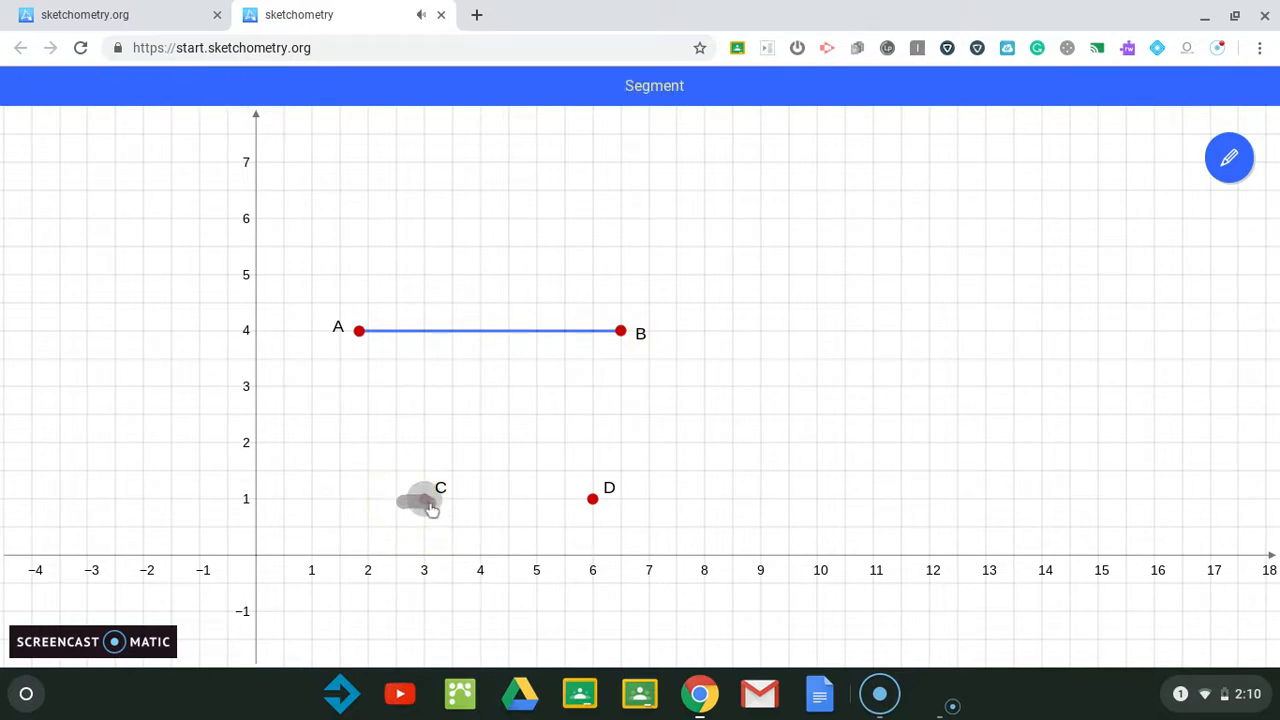
{"action": "left_click_drag", "start_coordinate": [470, 510], "coordinate": [496, 510]}
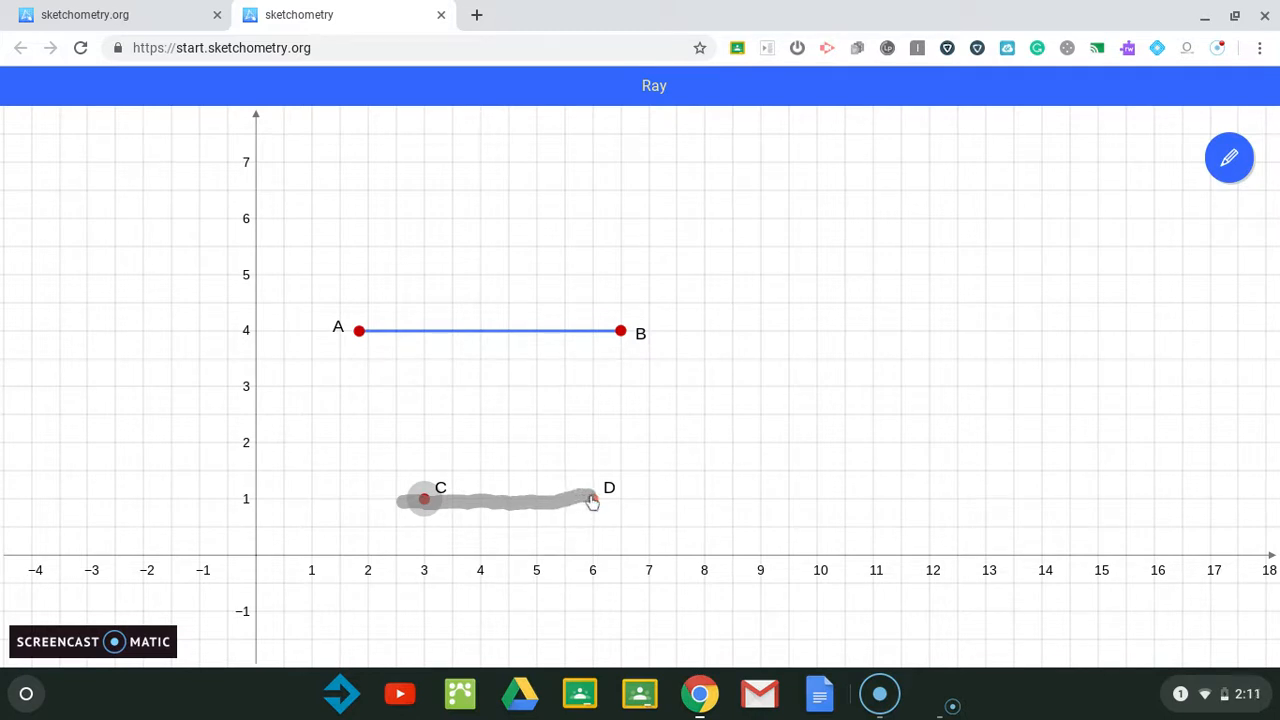
{"action": "left_click_drag", "start_coordinate": [592, 502], "coordinate": [597, 506]}
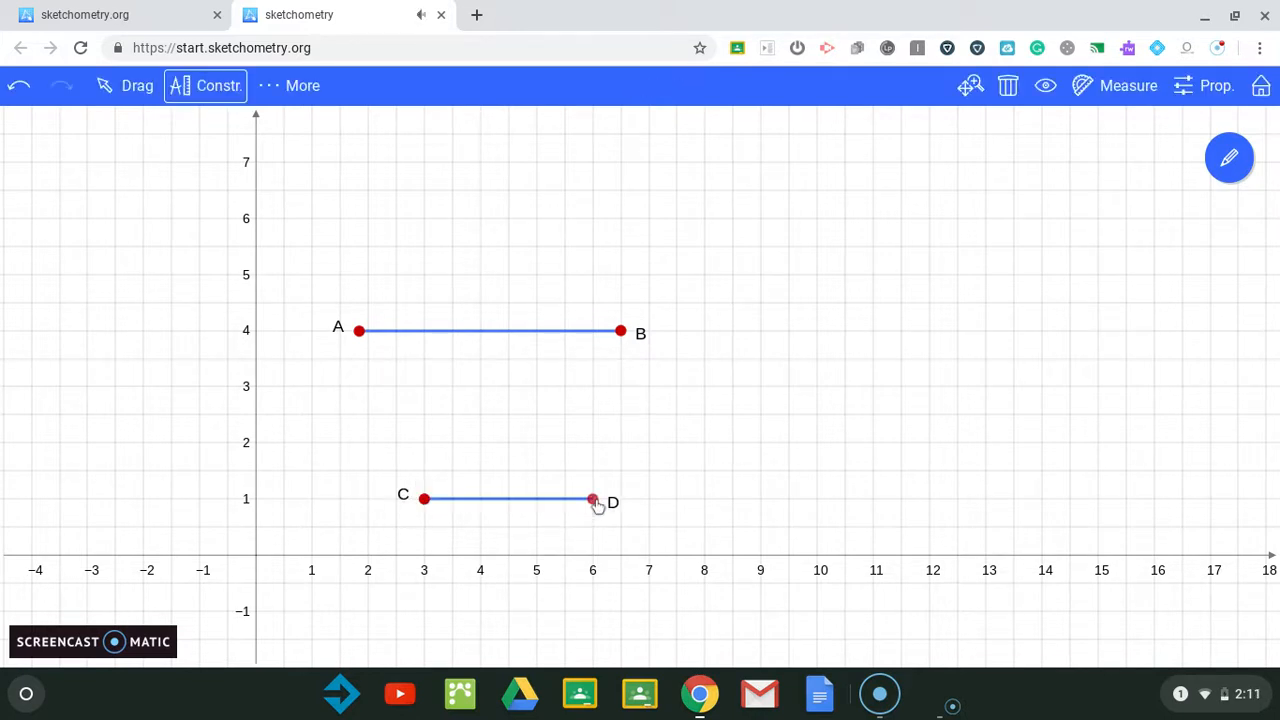
Step: Sketch a segment from point A down to point C
{"action": "left_click", "coordinate": [357, 322]}
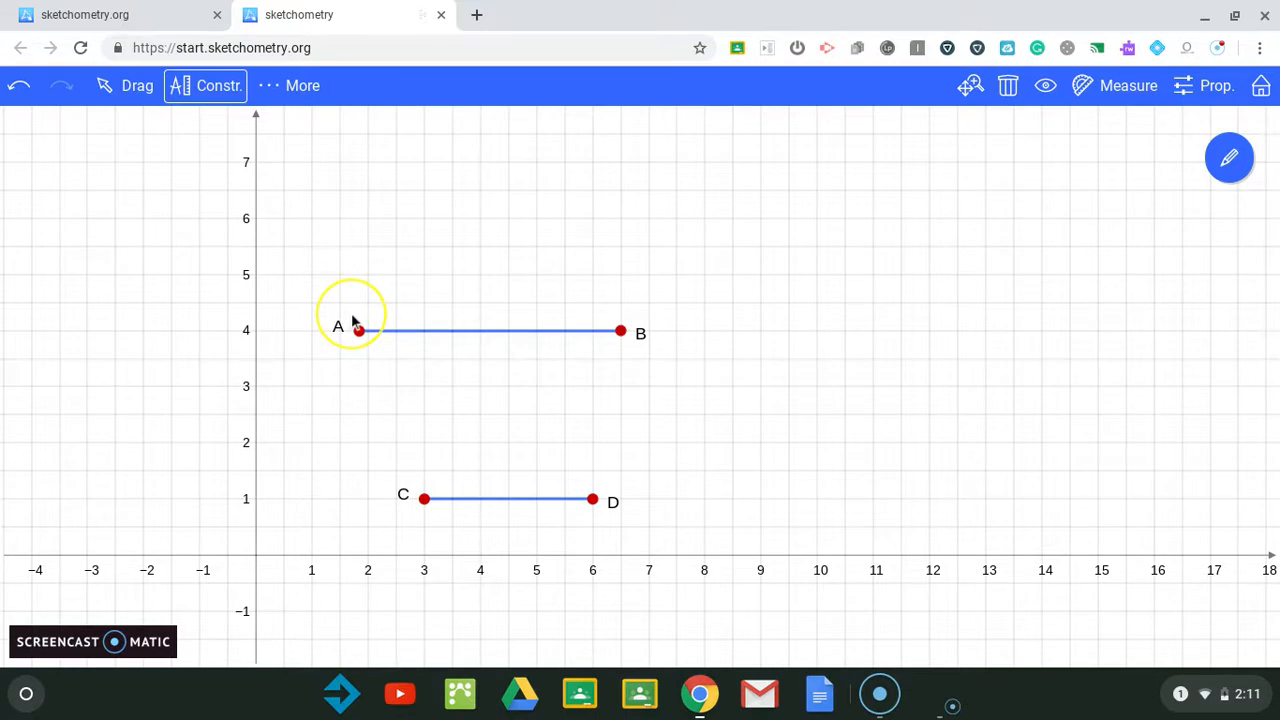
{"action": "left_click_drag", "start_coordinate": [352, 320], "coordinate": [393, 422]}
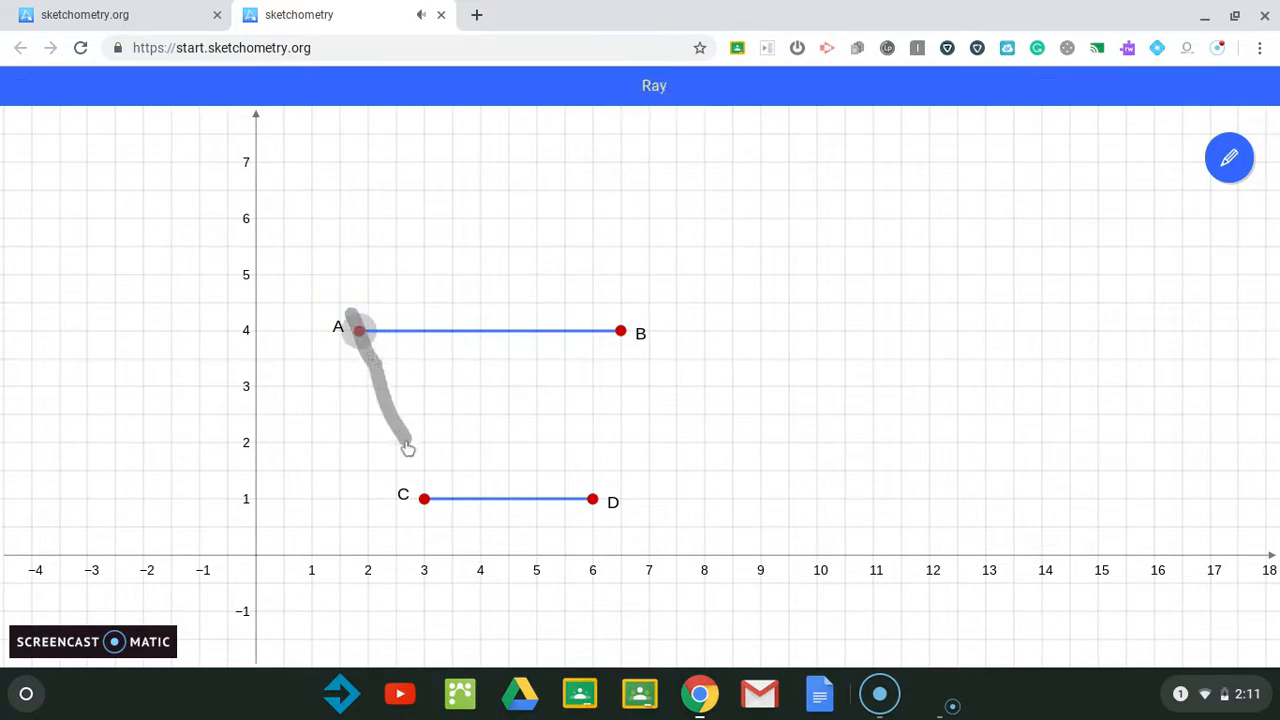
{"action": "left_click_drag", "start_coordinate": [427, 502], "coordinate": [426, 500]}
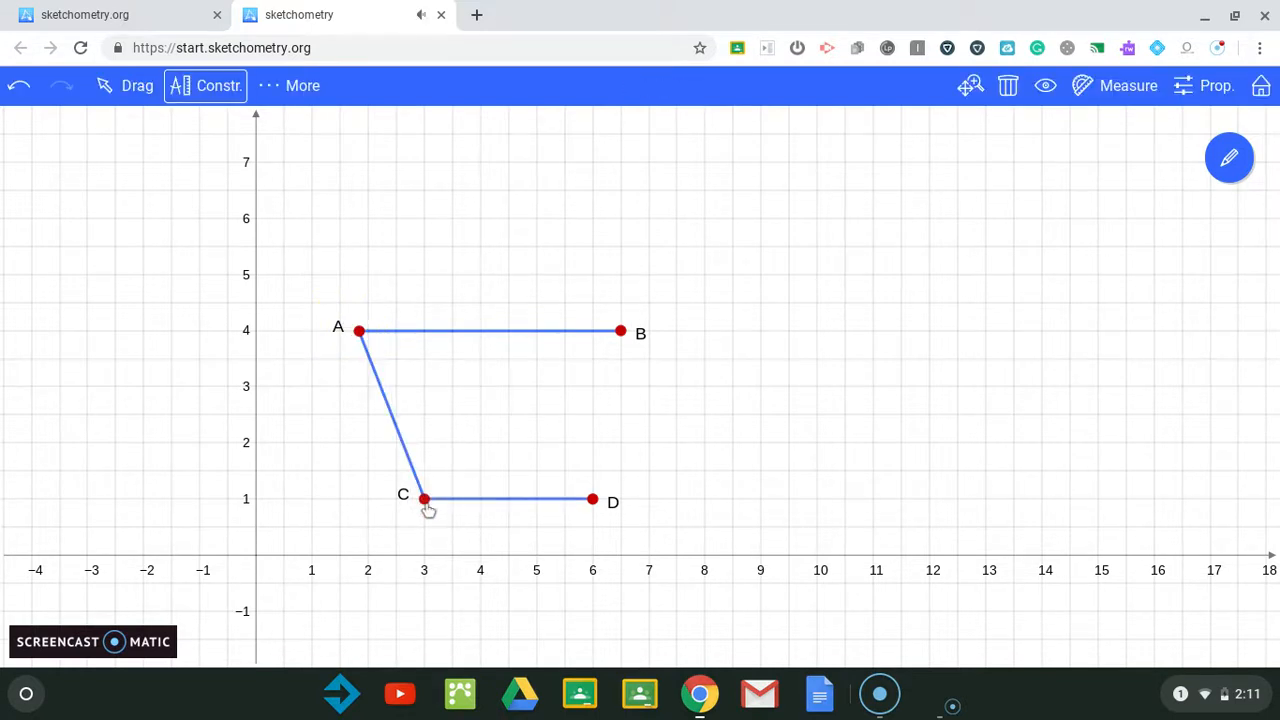
Step: Sketch a segment from point B down to point D to close the quadrilateral
{"action": "left_click", "coordinate": [628, 325]}
{"action": "mouse_move", "coordinate": [632, 322]}
{"action": "left_mouse_down"}
{"action": "mouse_move", "coordinate": [617, 331]}
{"action": "mouse_move", "coordinate": [617, 364]}
{"action": "left_mouse_up"}
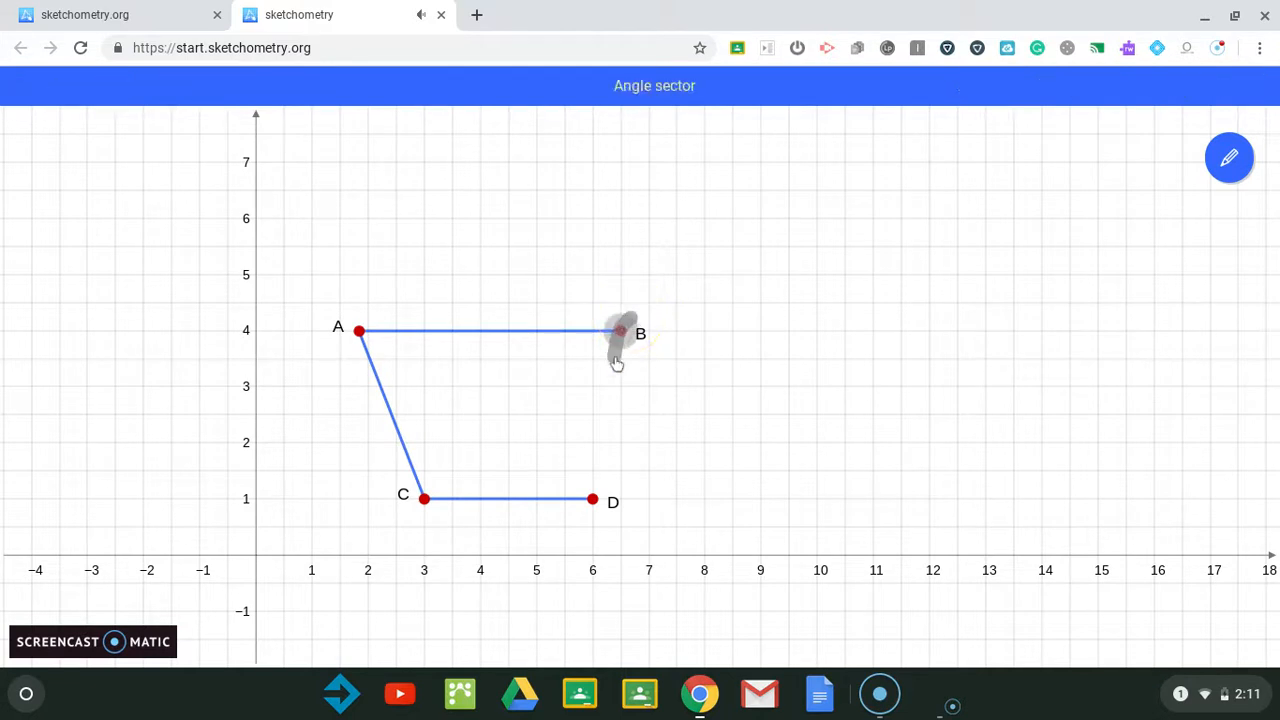
{"action": "left_click_drag", "start_coordinate": [595, 505], "coordinate": [596, 510]}
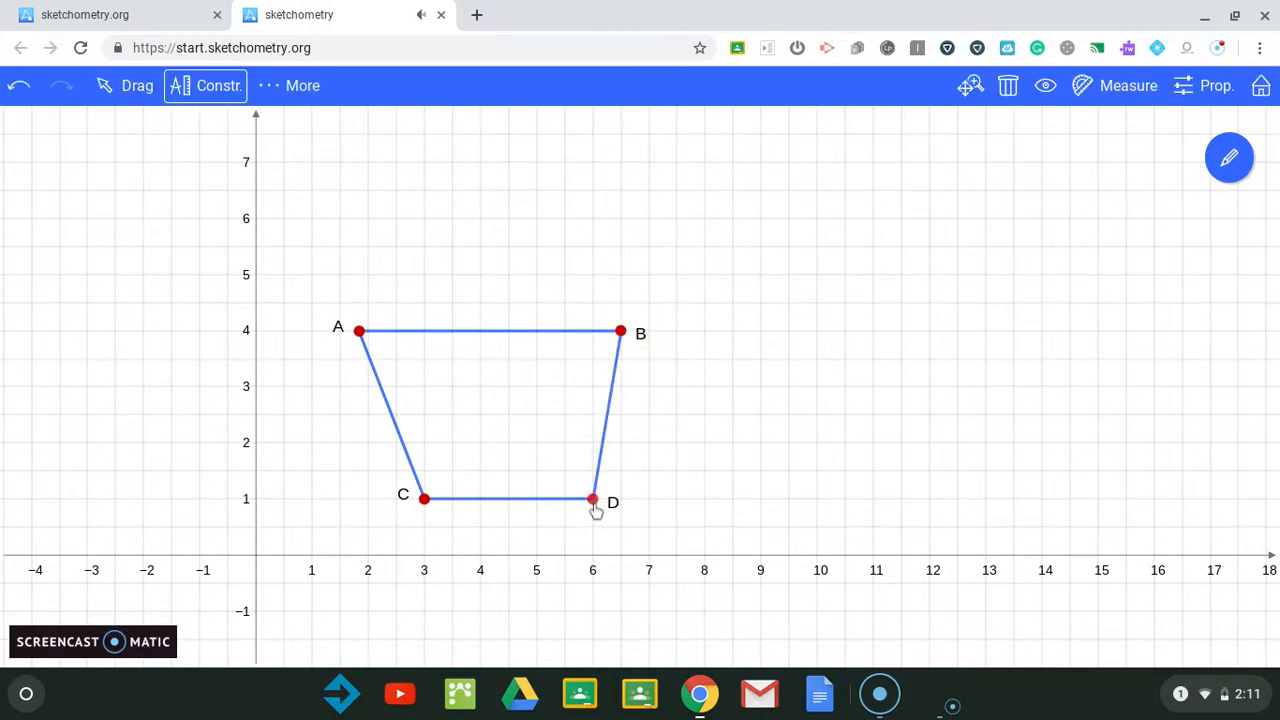
{"action": "left_click", "coordinate": [879, 694]}
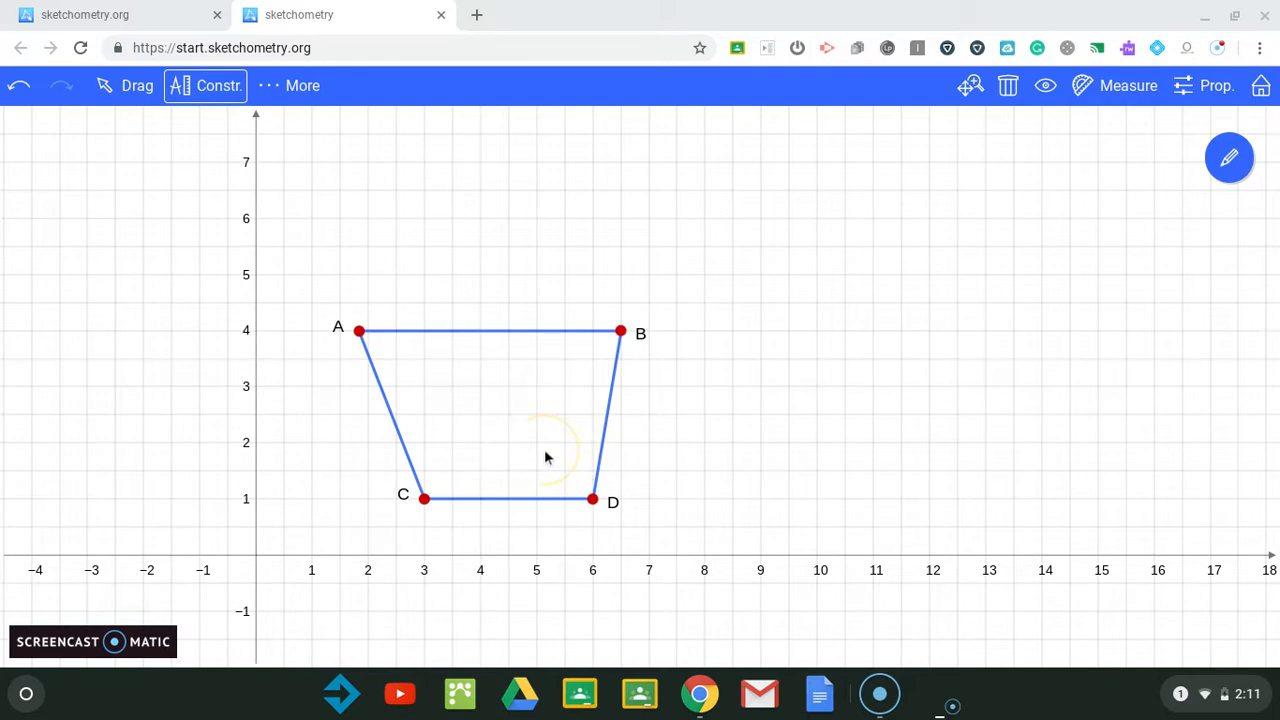
Step: Measure the length of segment BD and place its label to the right of it
{"action": "left_click", "coordinate": [1120, 89]}
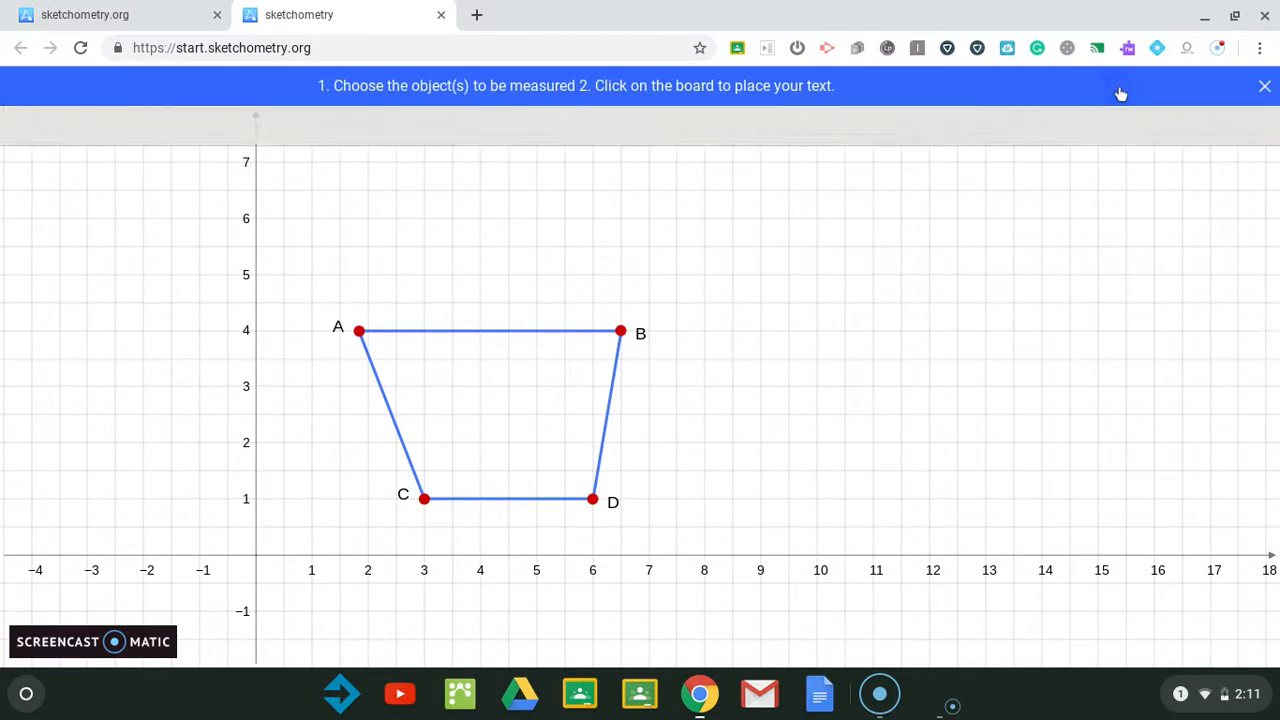
{"action": "left_click", "coordinate": [606, 426]}
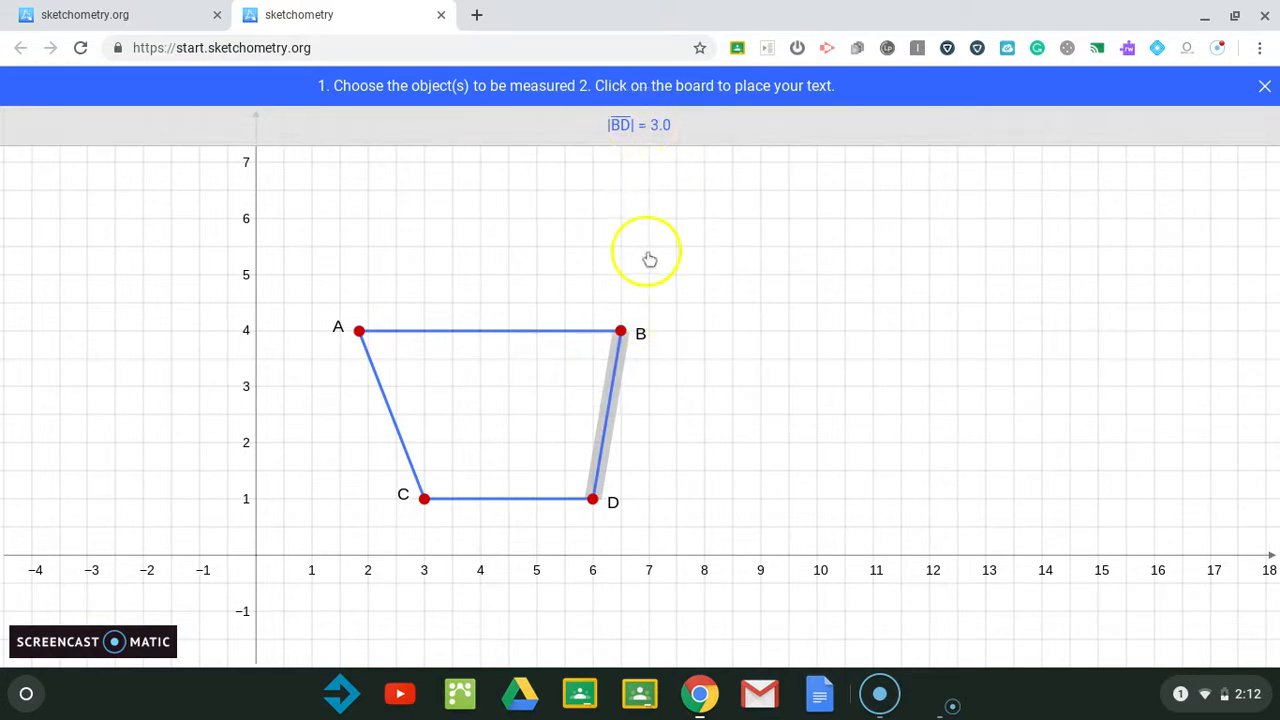
{"action": "left_click", "coordinate": [650, 432]}
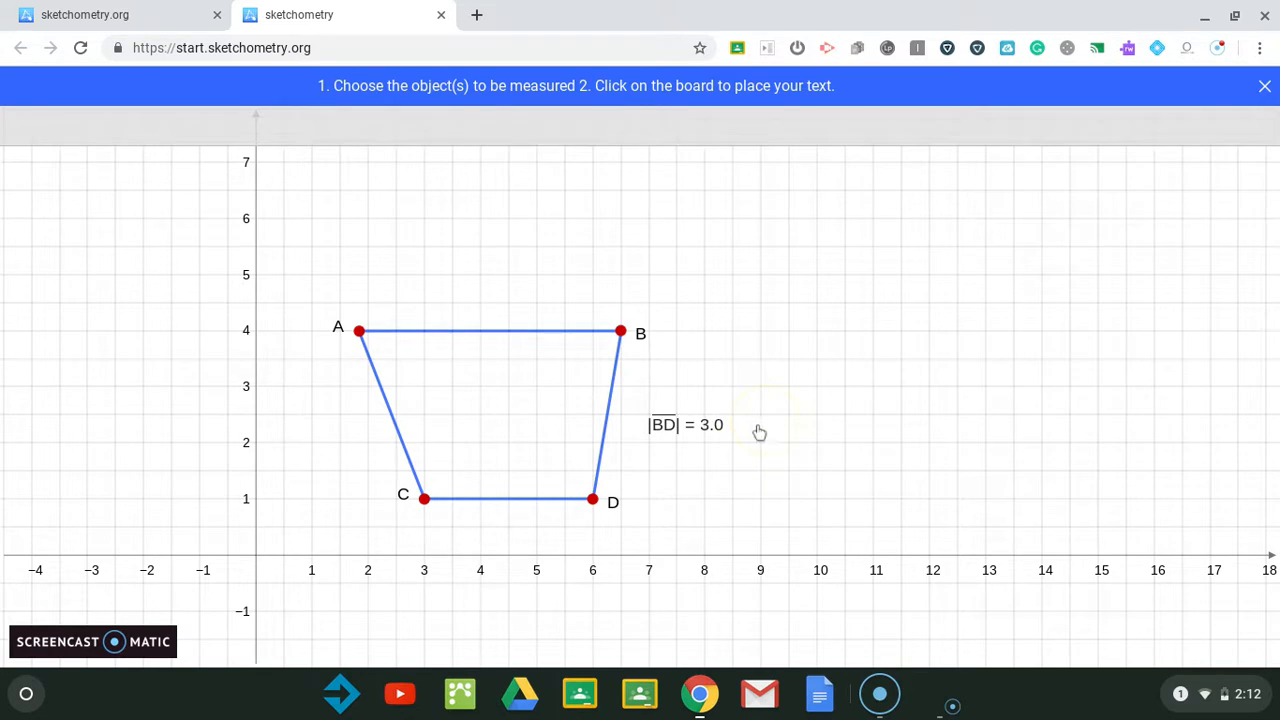
{"action": "left_click", "coordinate": [395, 425]}
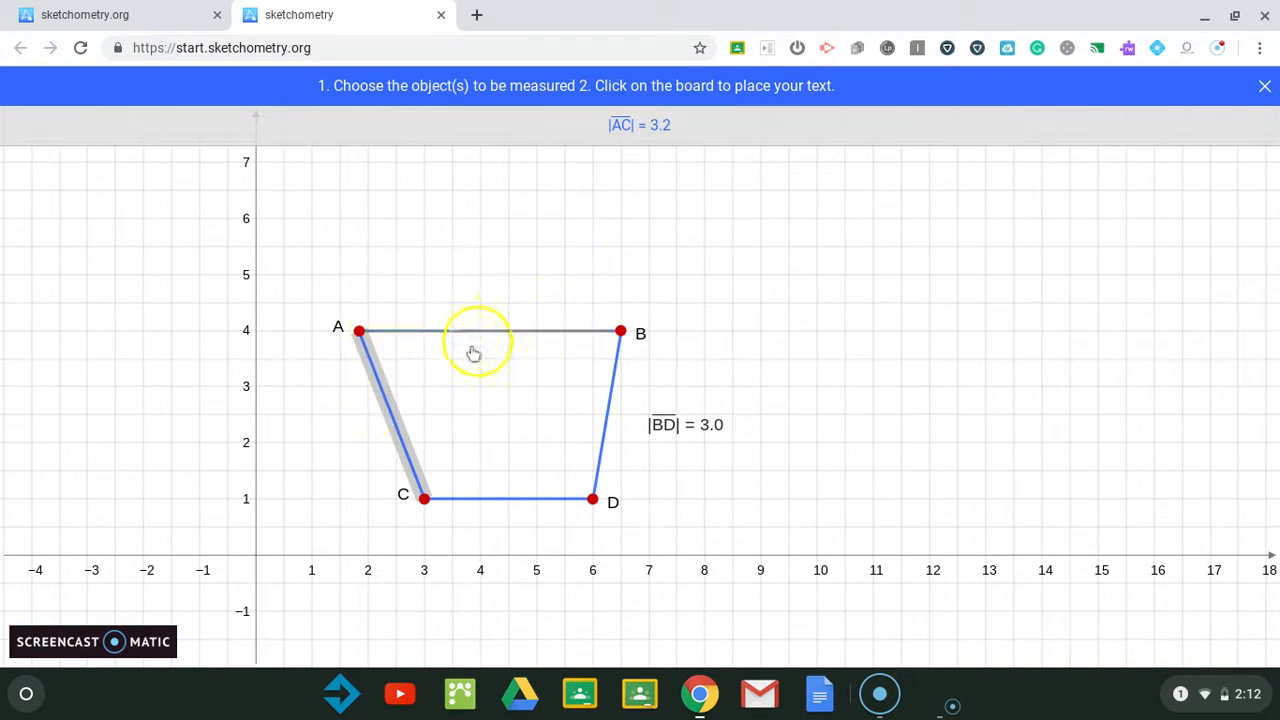
{"action": "left_click", "coordinate": [392, 420]}
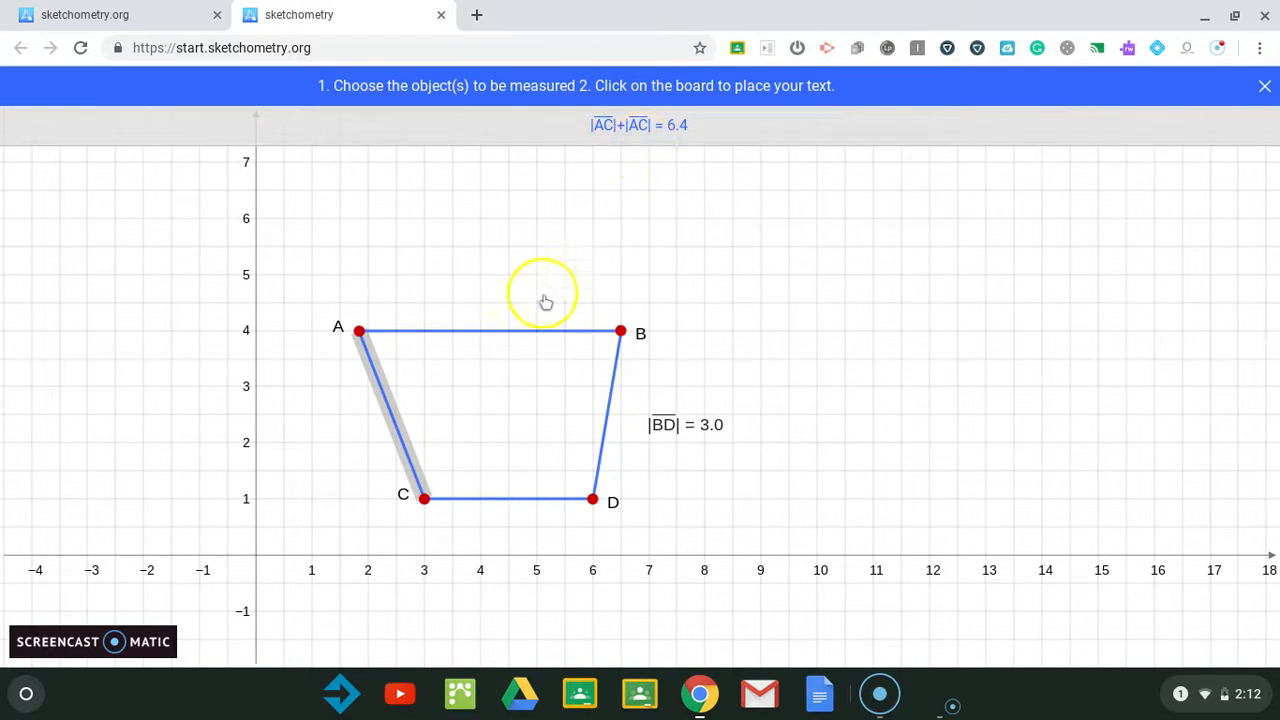
{"action": "left_click", "coordinate": [519, 334]}
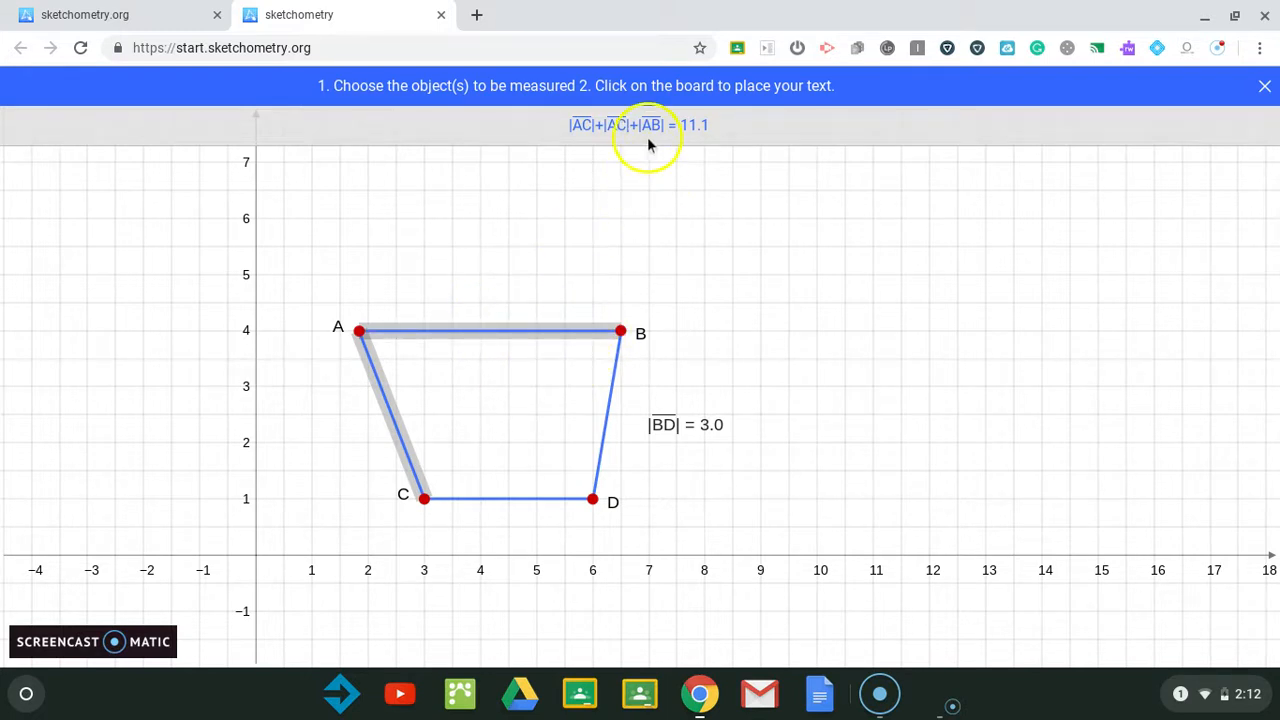
{"action": "left_click", "coordinate": [1265, 88]}
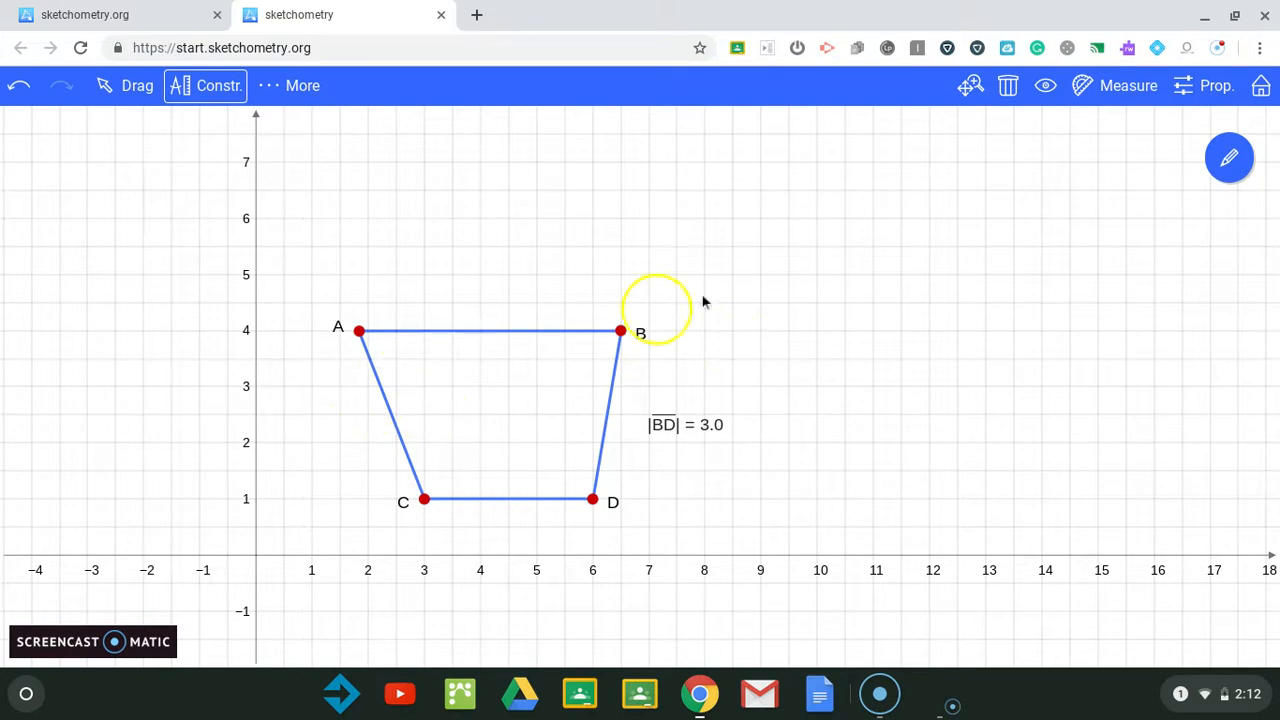
Step: Measure the length of segment AC and place its label beside that side
{"action": "left_click", "coordinate": [1097, 90]}
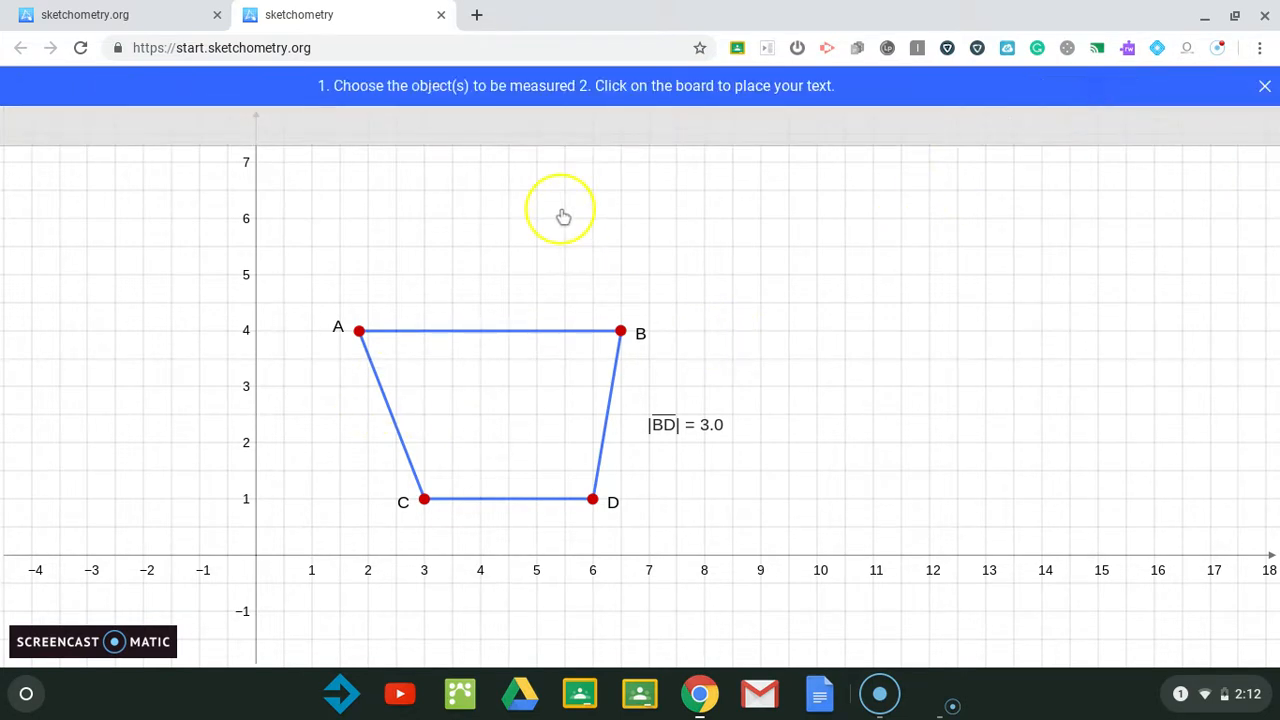
{"action": "left_click", "coordinate": [391, 411]}
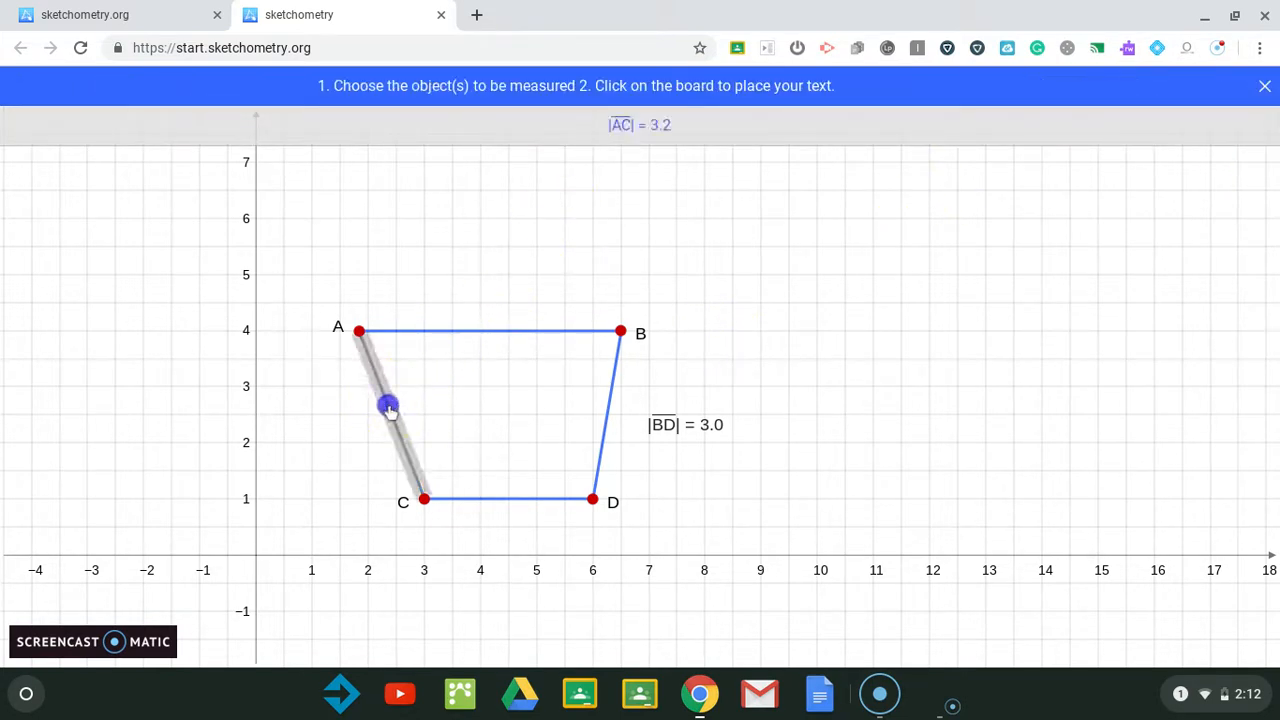
{"action": "left_click", "coordinate": [354, 431]}
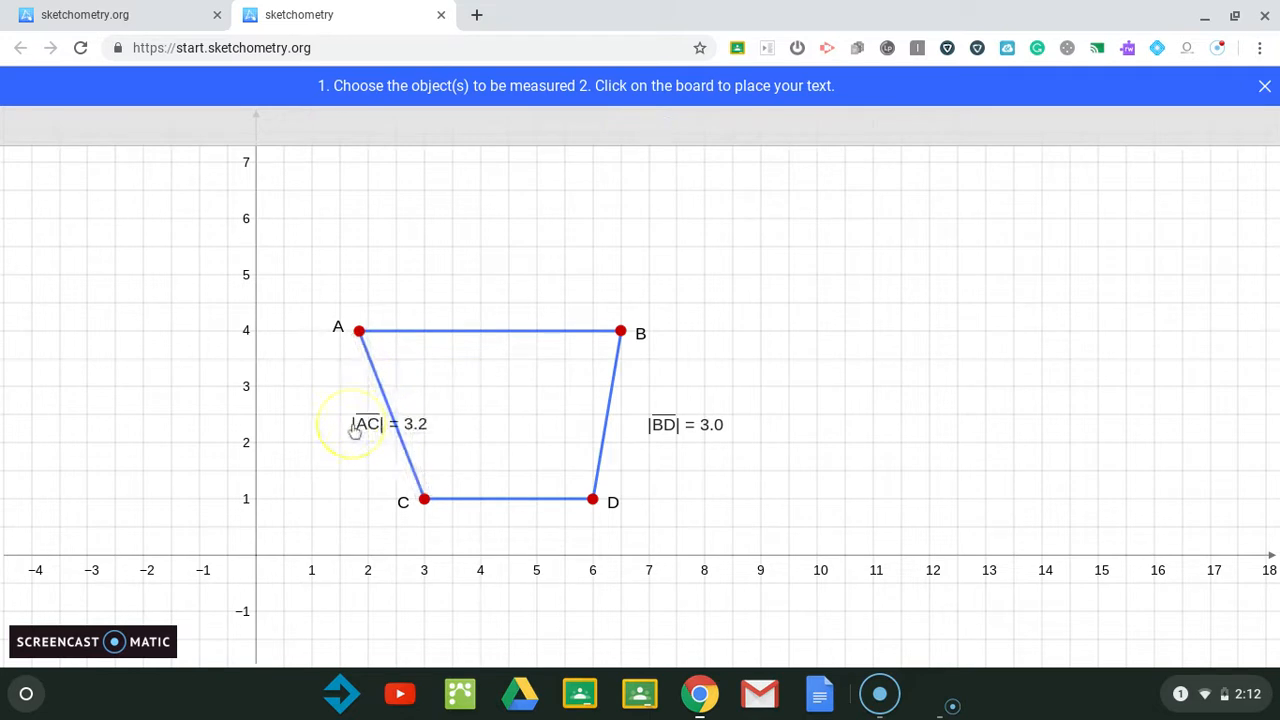
Step: Measure segments AB and CD, placing the AB label above the top side and the CD label below the bottom side
{"action": "left_click", "coordinate": [531, 331]}
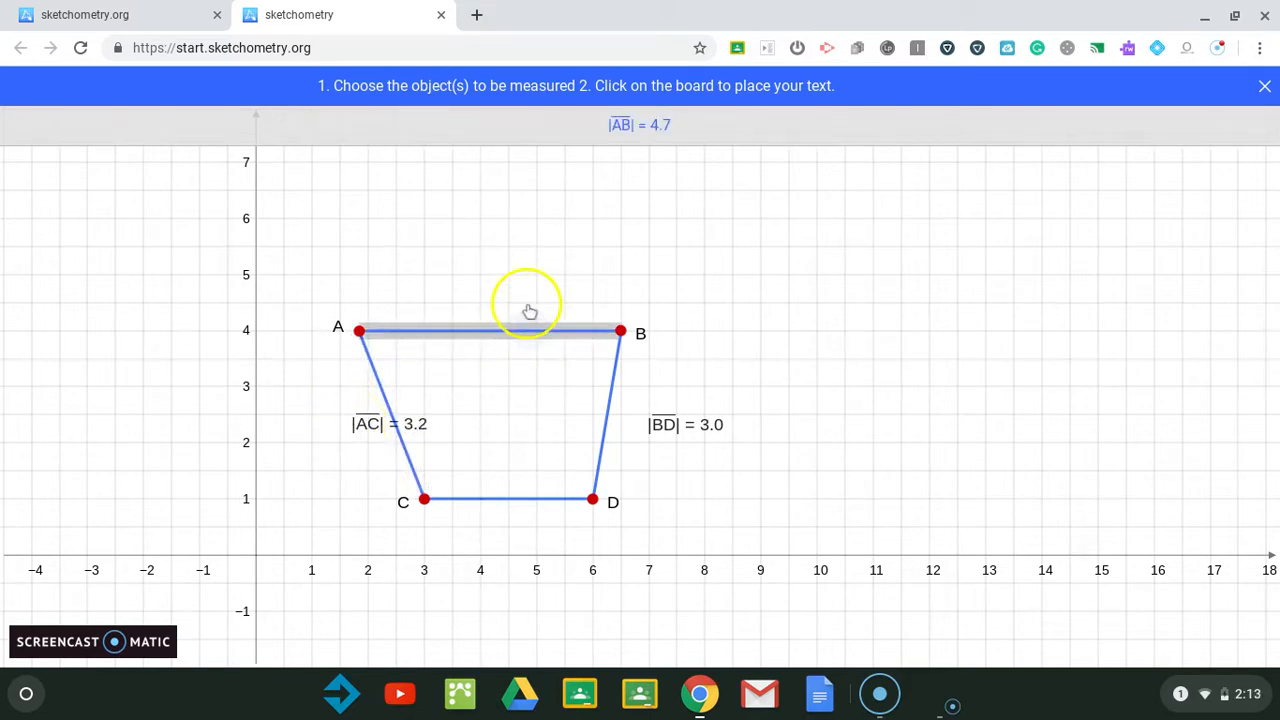
{"action": "left_click", "coordinate": [524, 298]}
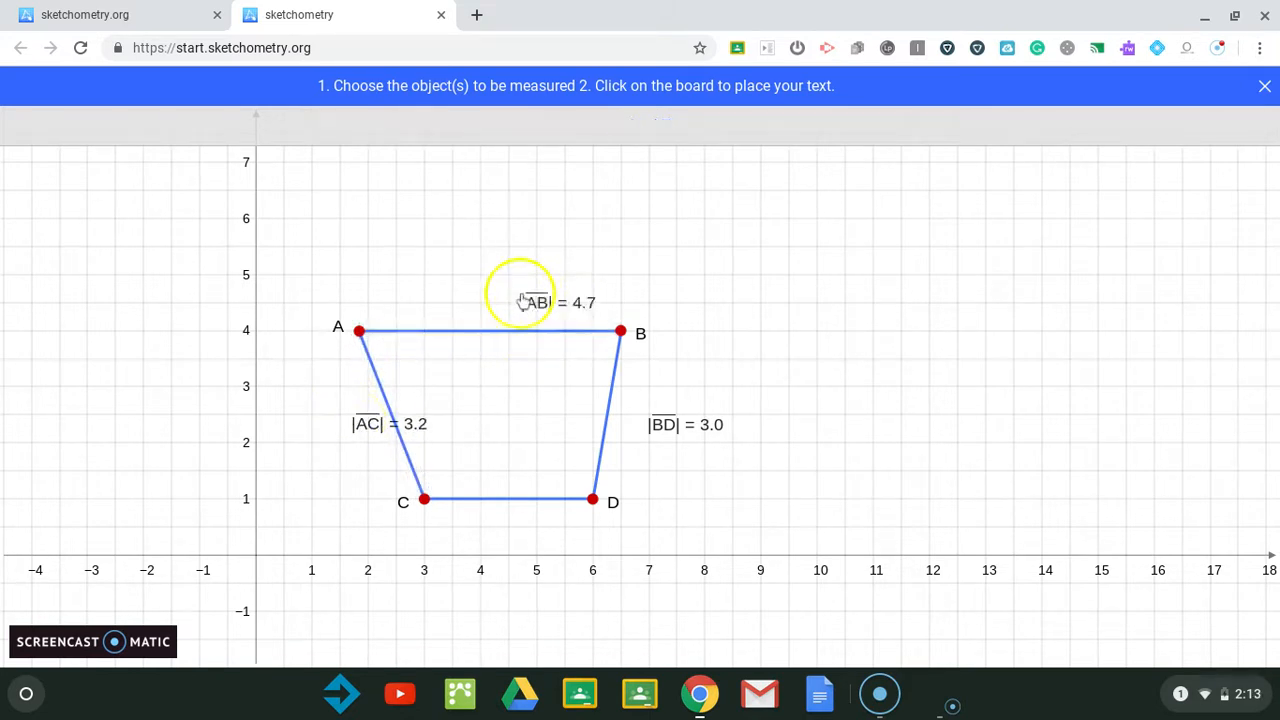
{"action": "left_click", "coordinate": [523, 500]}
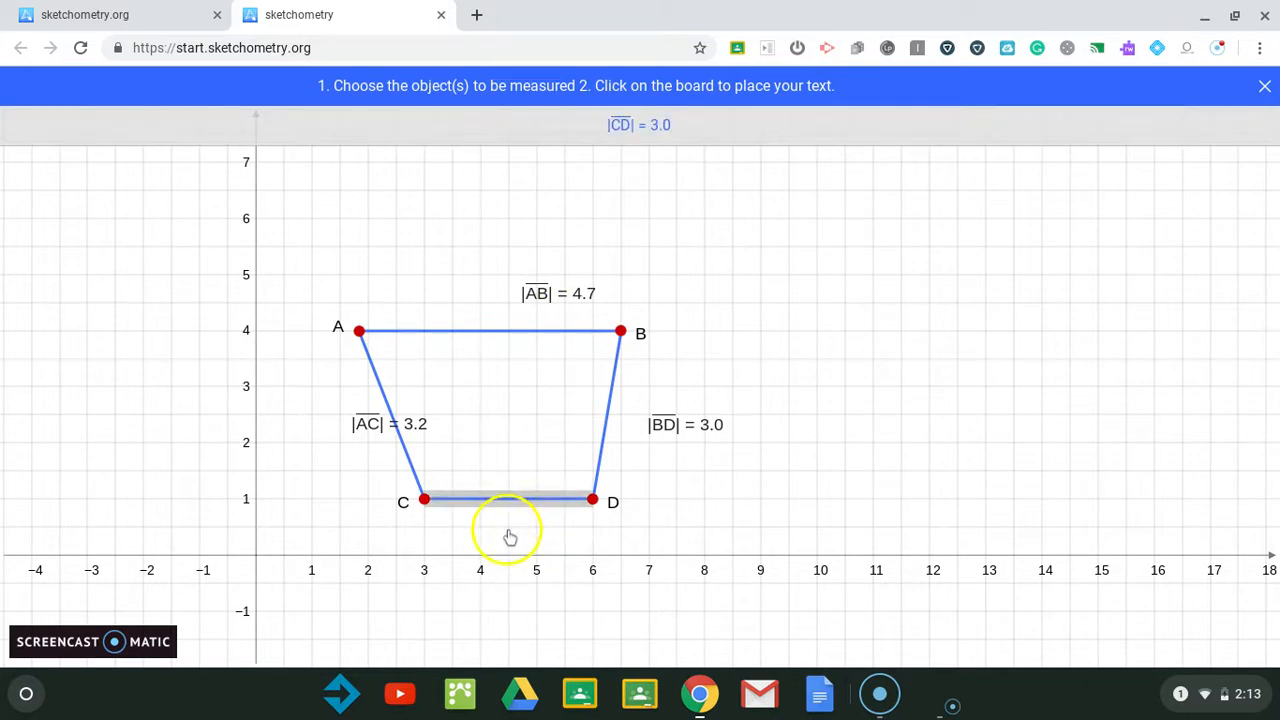
{"action": "left_click", "coordinate": [510, 538]}
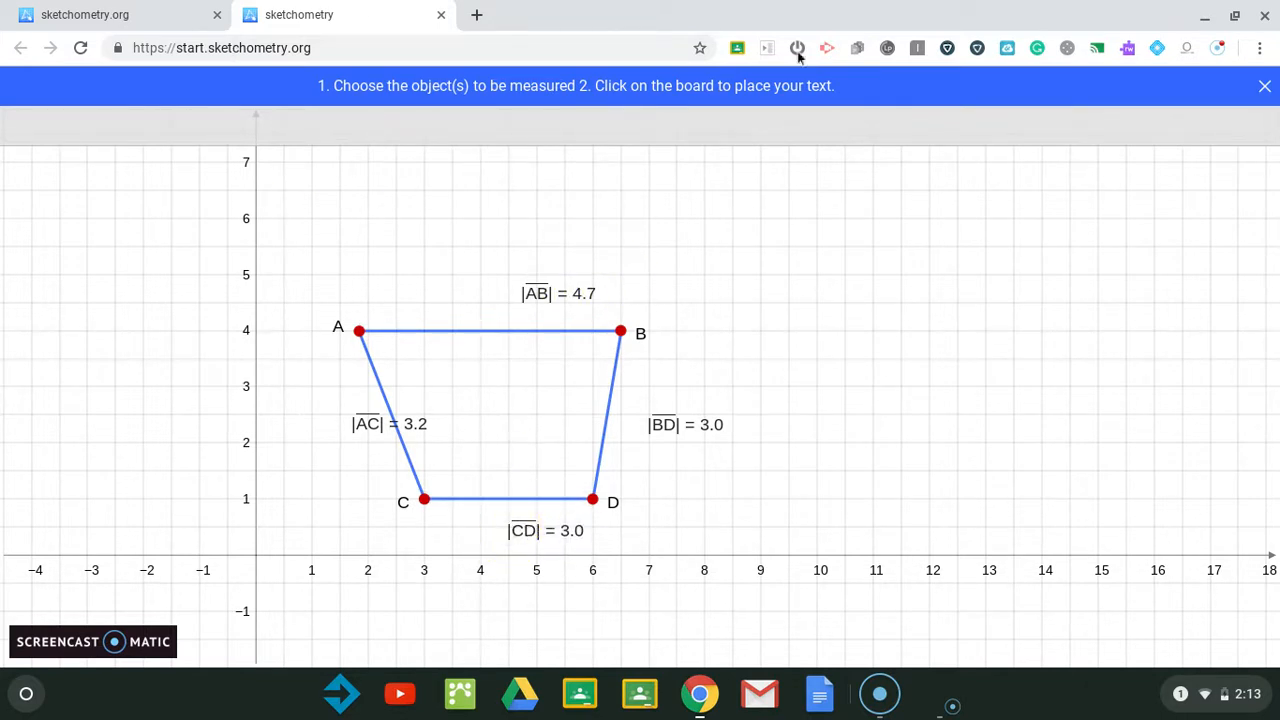
{"action": "left_click", "coordinate": [1265, 88]}
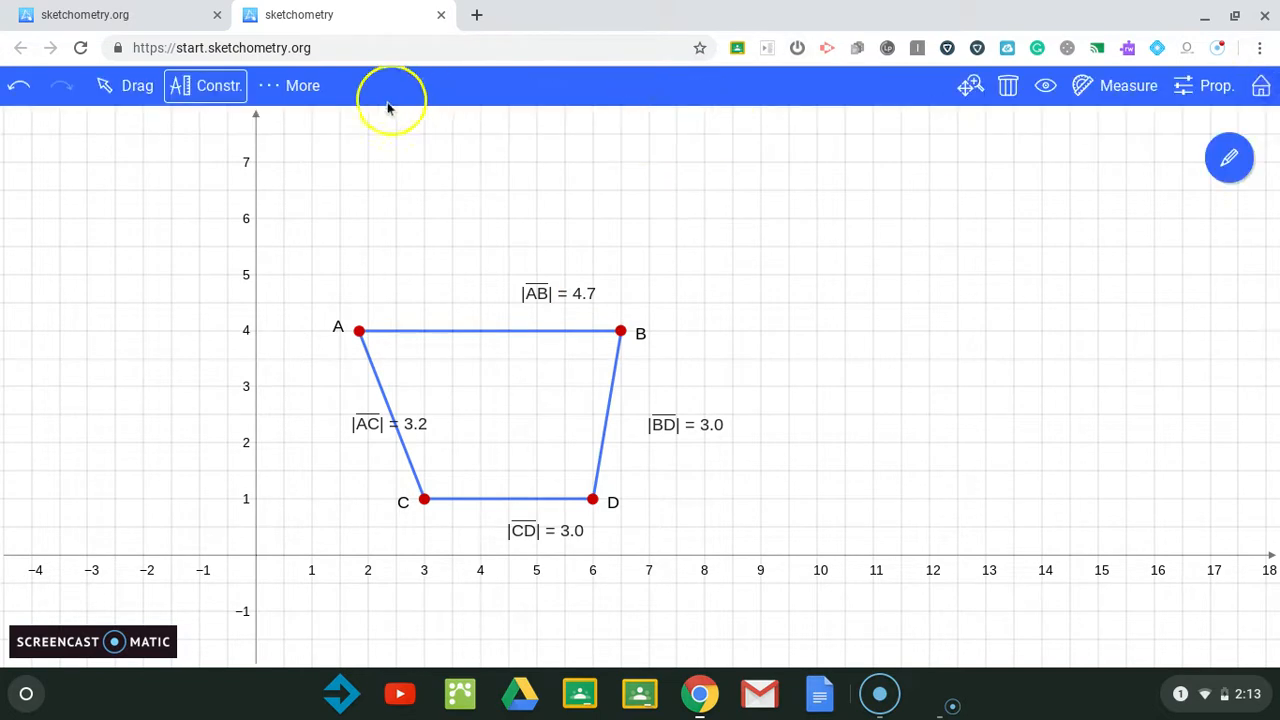
Step: In drag mode, move the AC, CD and AB length labels slightly away from their segments
{"action": "left_click", "coordinate": [137, 100]}
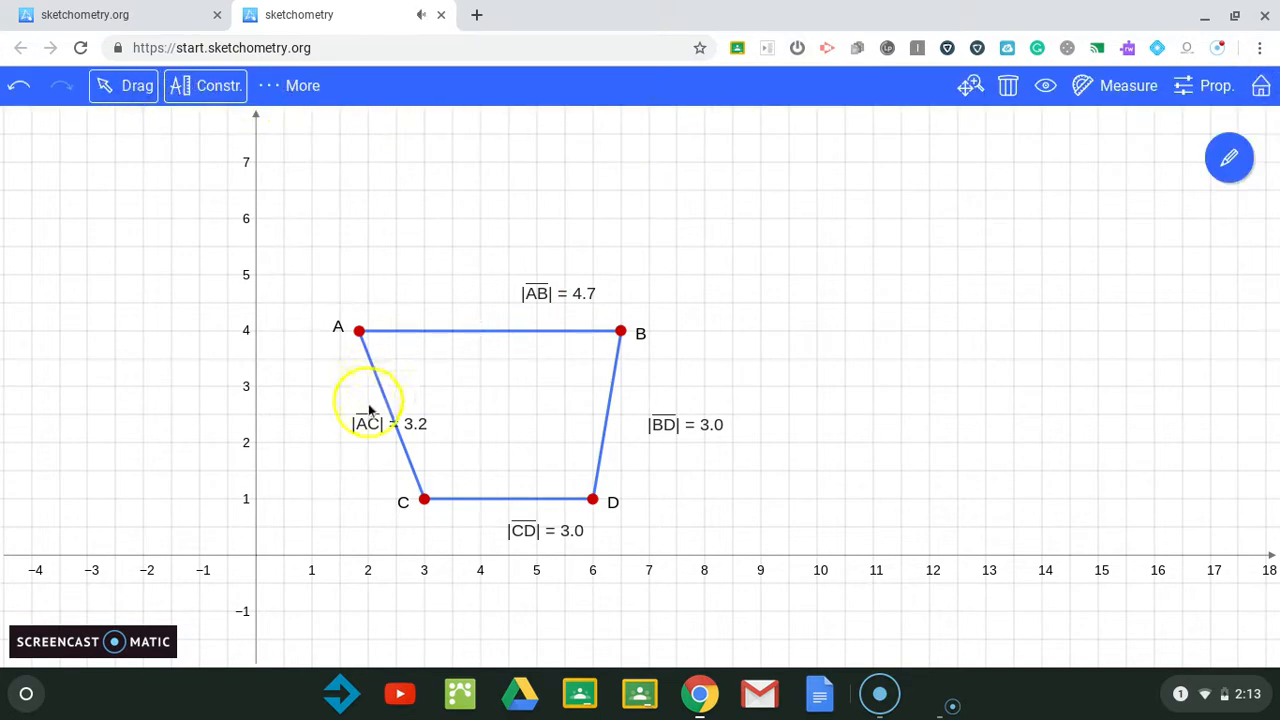
{"action": "left_click_drag", "start_coordinate": [366, 424], "coordinate": [331, 428]}
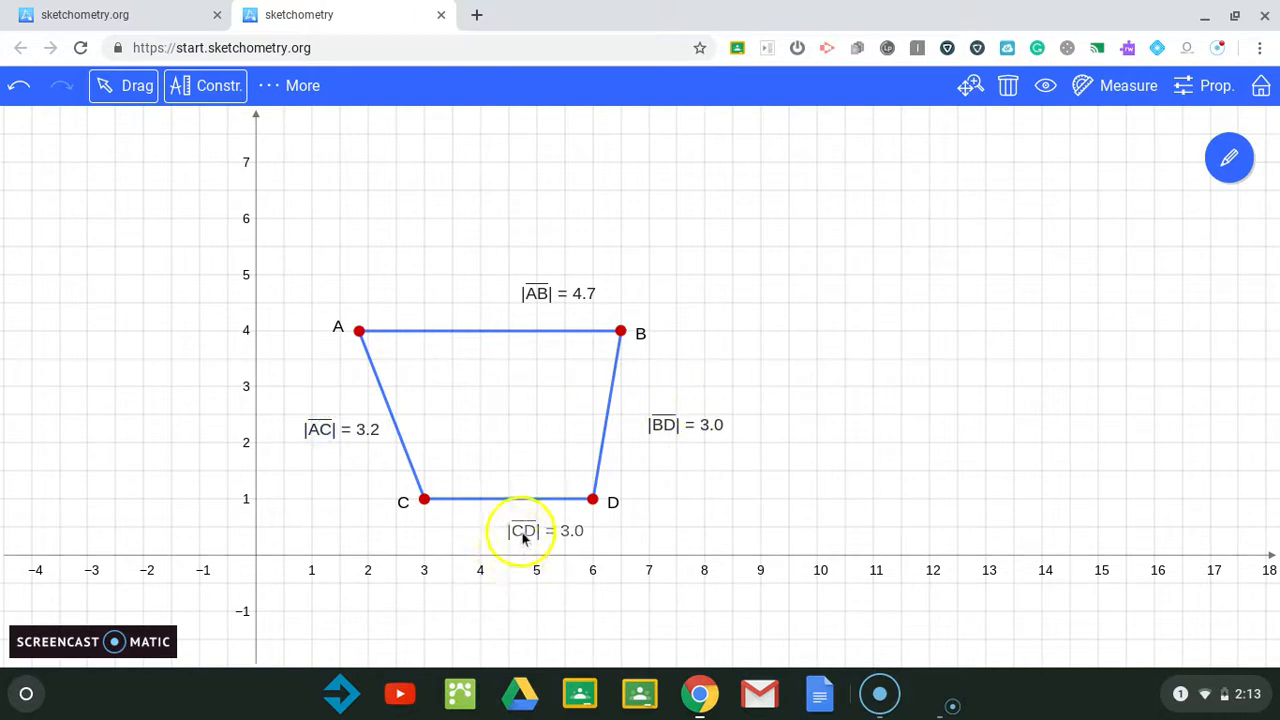
{"action": "left_click_drag", "start_coordinate": [522, 538], "coordinate": [494, 526]}
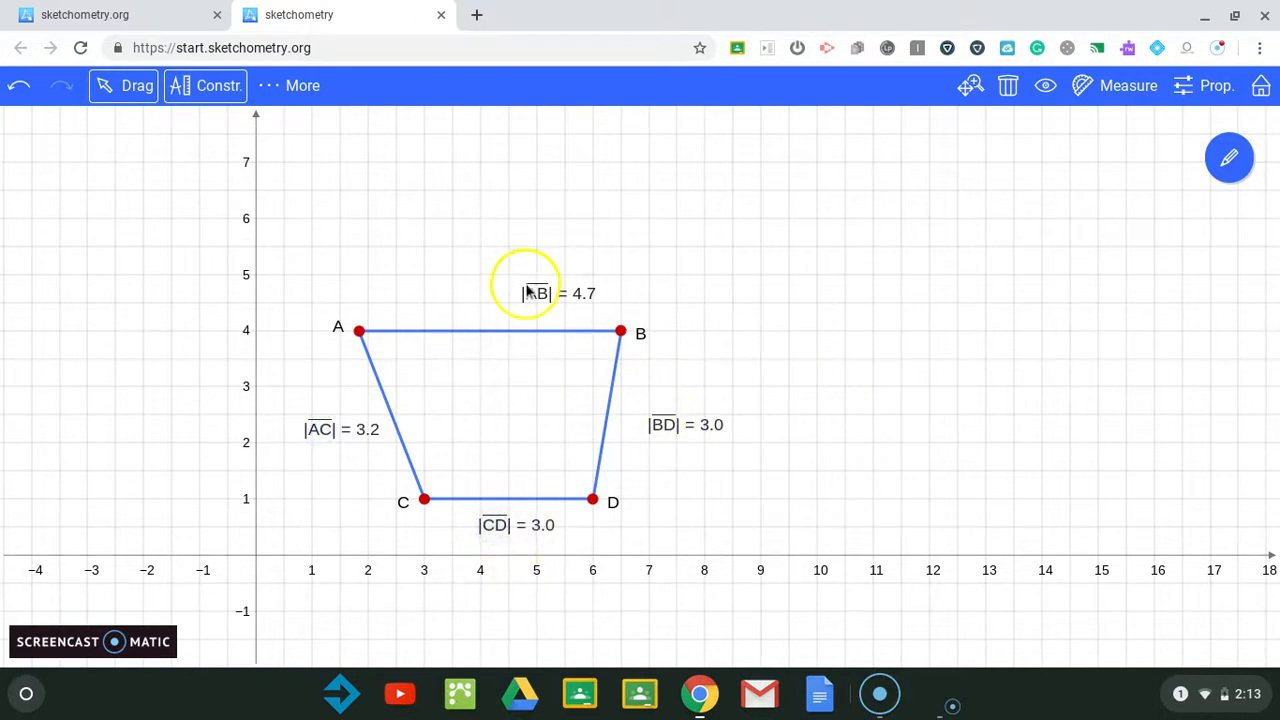
{"action": "left_click_drag", "start_coordinate": [531, 293], "coordinate": [476, 300]}
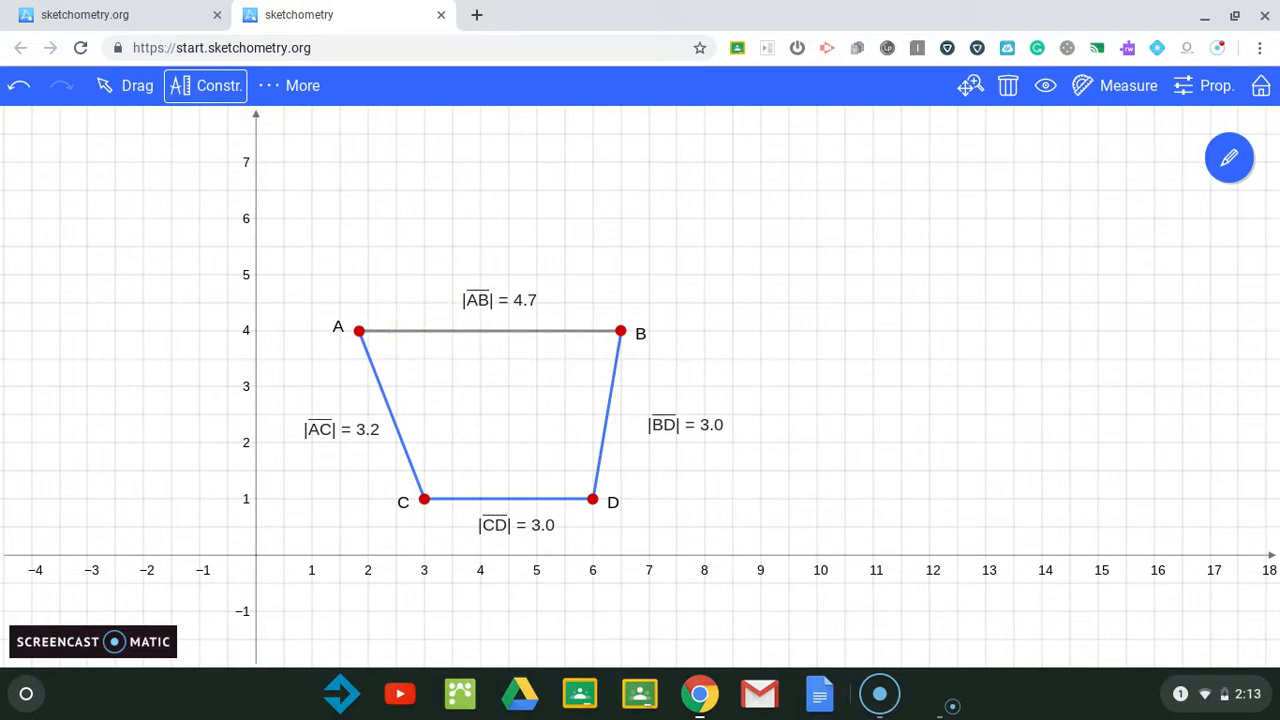
Step: Place a point E on segment AB directly above C and sketch a vertical segment from E to C
{"action": "left_click", "coordinate": [424, 331]}
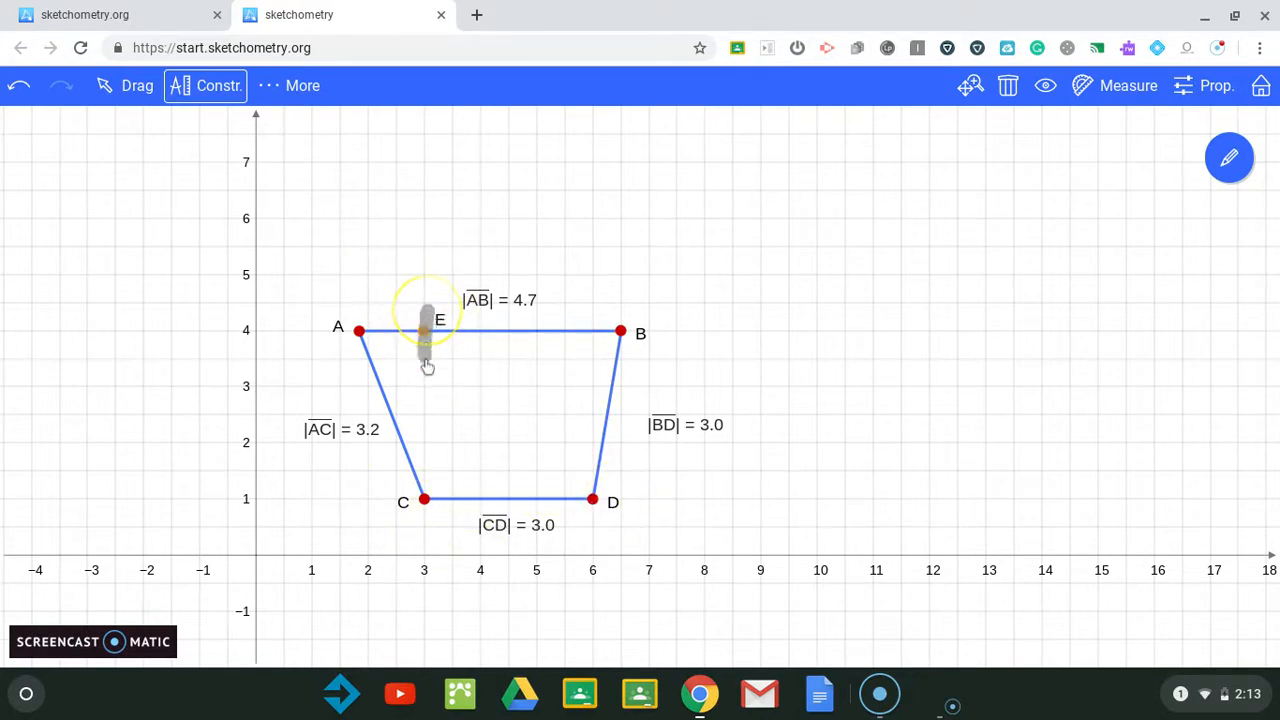
{"action": "left_click_drag", "start_coordinate": [427, 366], "coordinate": [425, 388]}
{"action": "left_click_drag", "start_coordinate": [421, 493], "coordinate": [424, 510]}
Step: Measure the length of segment EC and place its label inside the quadrilateral
{"action": "left_click", "coordinate": [1098, 88]}
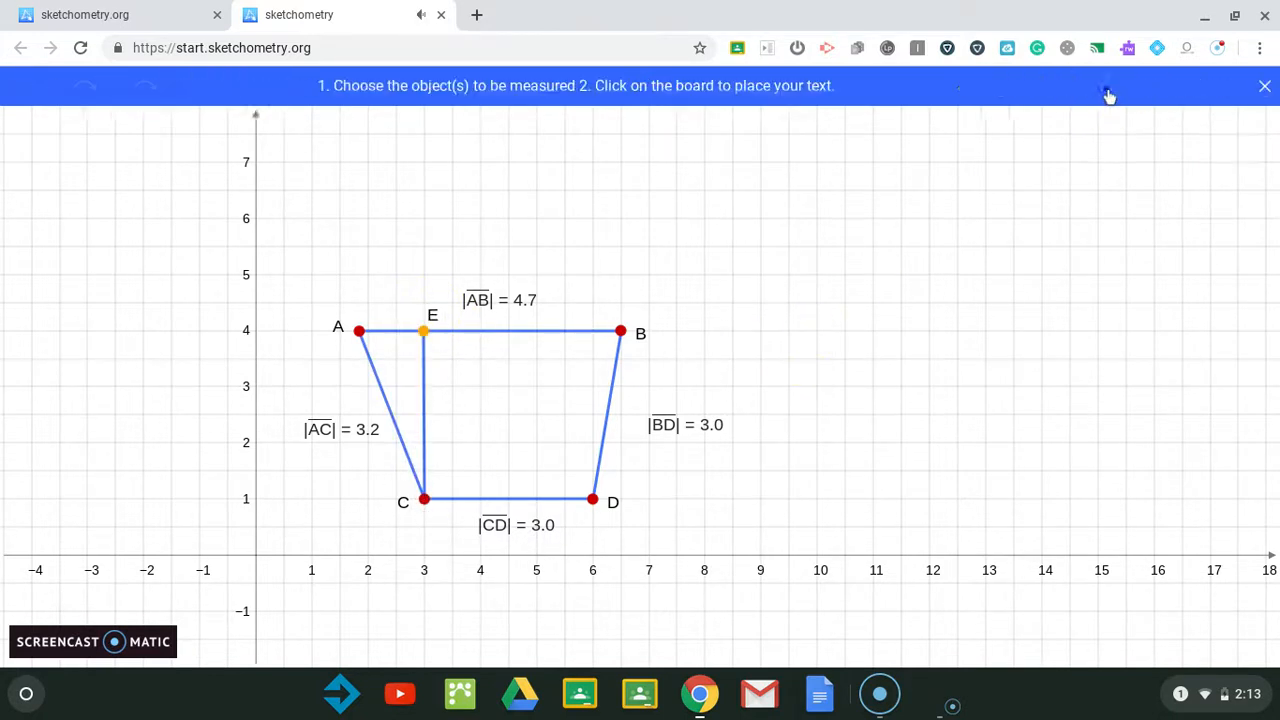
{"action": "left_click", "coordinate": [426, 422]}
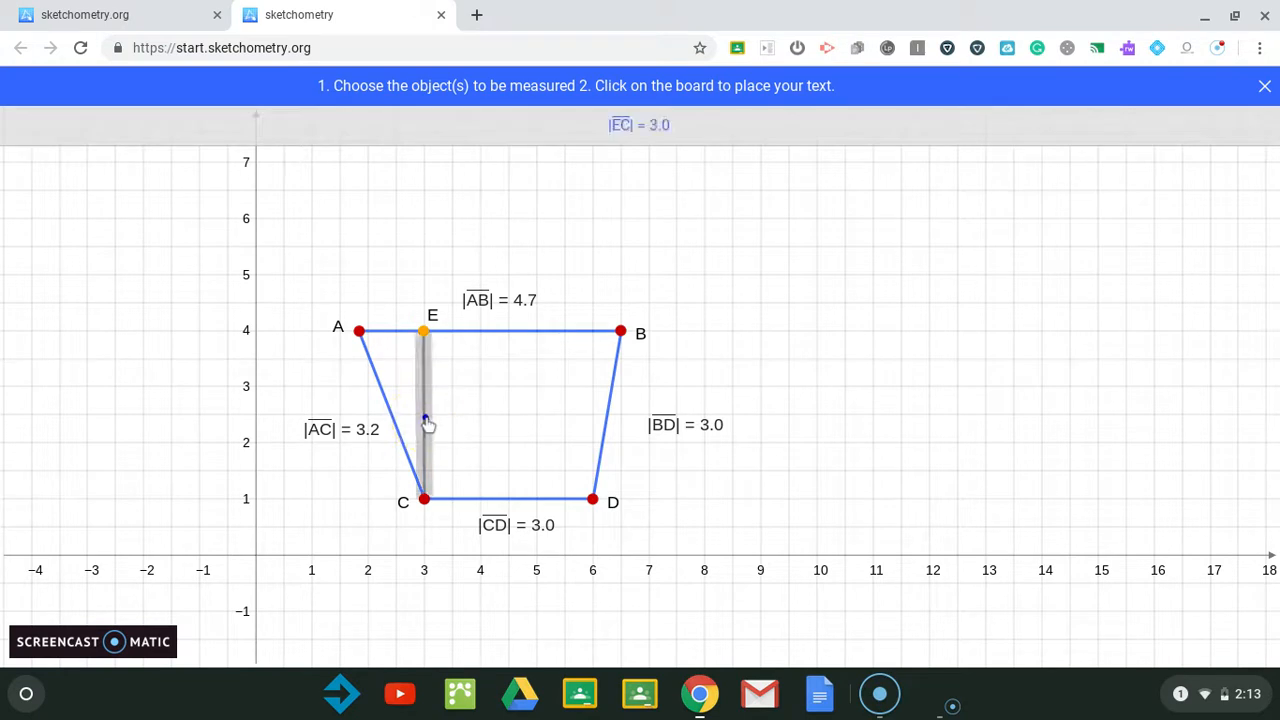
{"action": "left_click", "coordinate": [486, 416]}
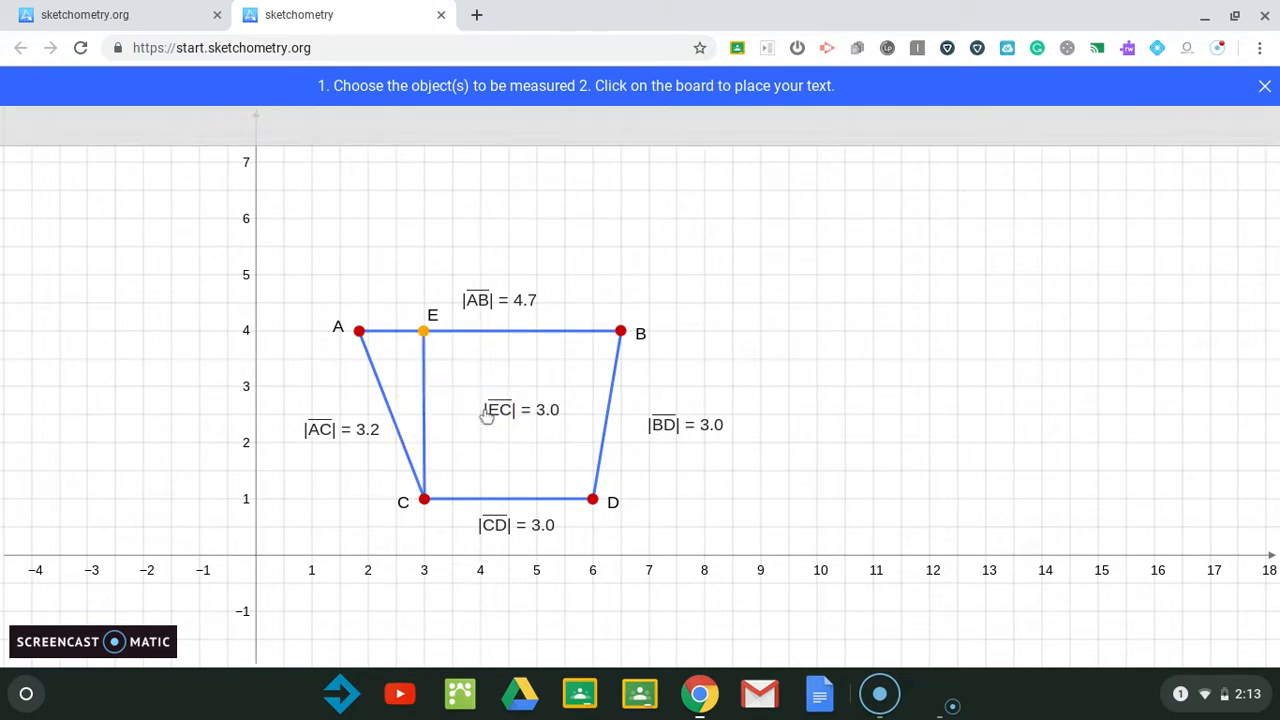
{"action": "left_click", "coordinate": [424, 422]}
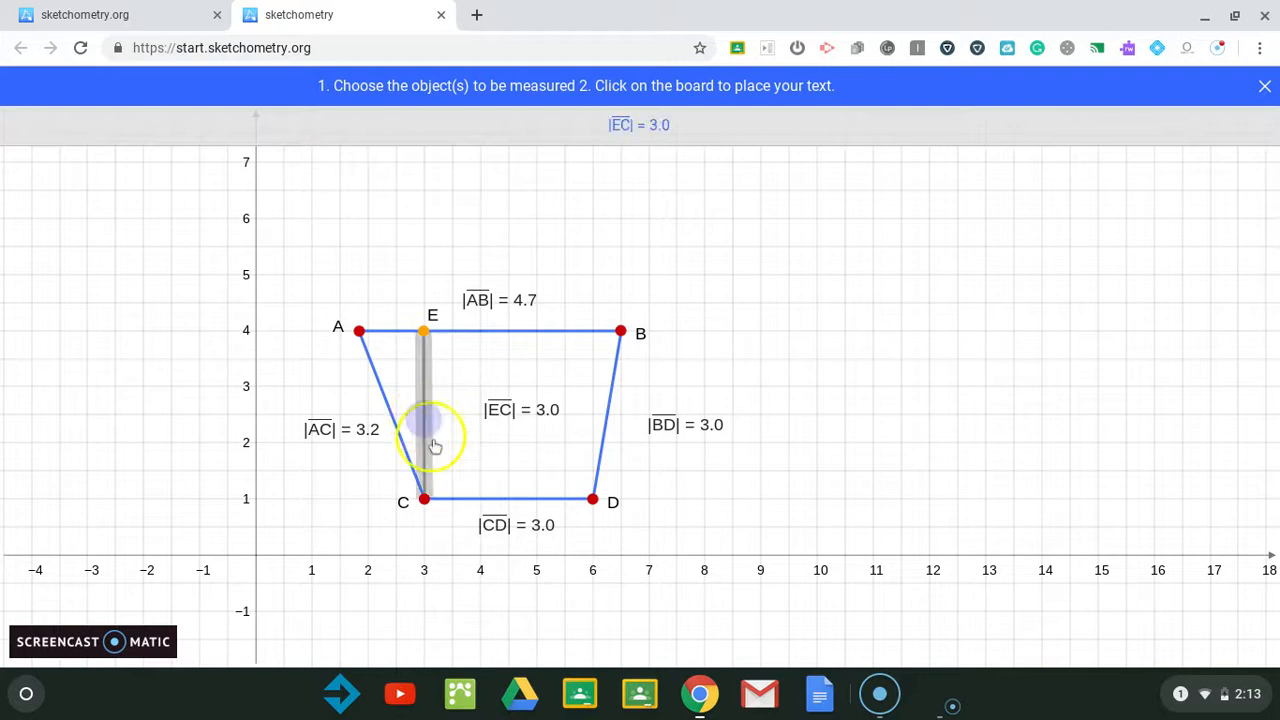
{"action": "left_click", "coordinate": [451, 464]}
{"action": "left_click", "coordinate": [422, 390]}
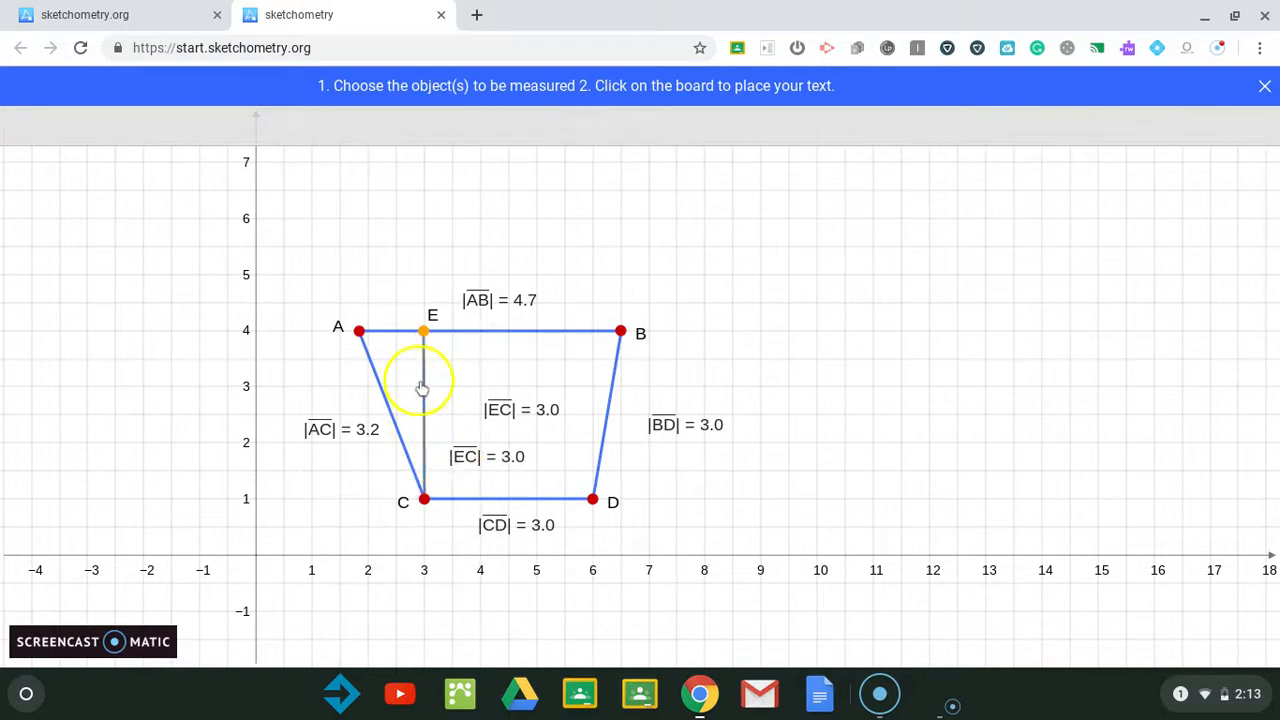
{"action": "left_click", "coordinate": [512, 392]}
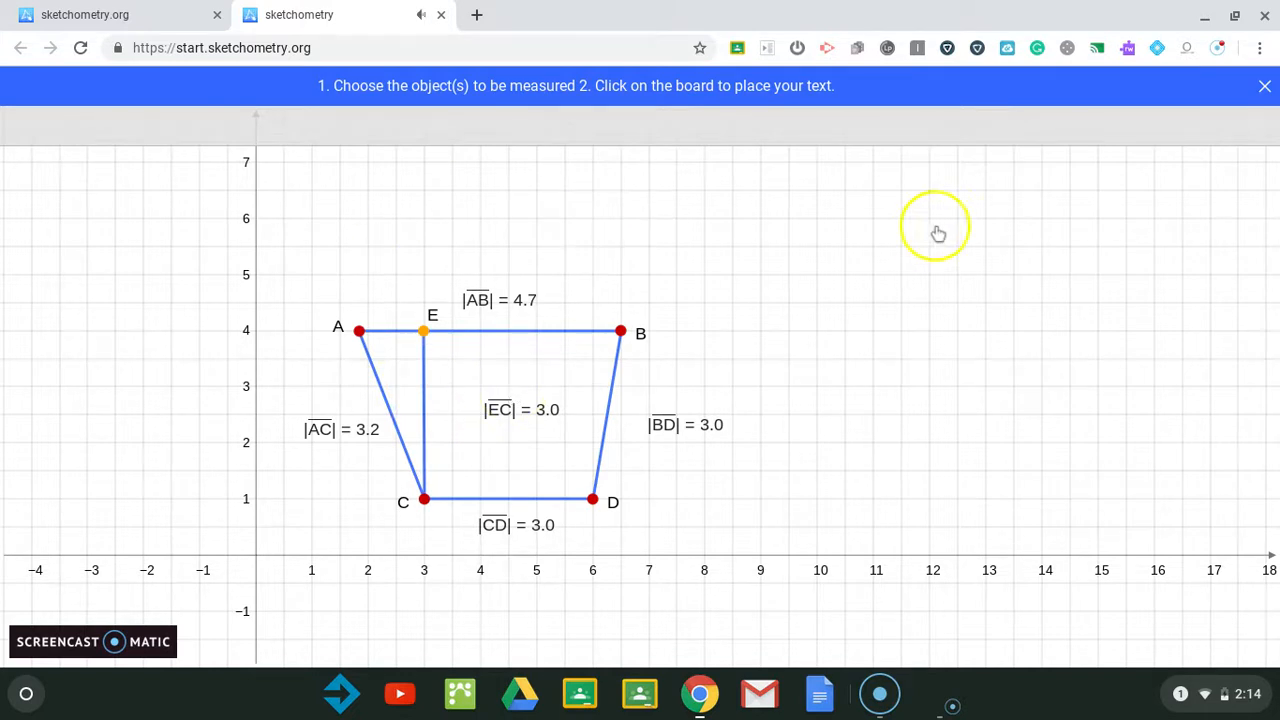
{"action": "left_click", "coordinate": [1265, 87]}
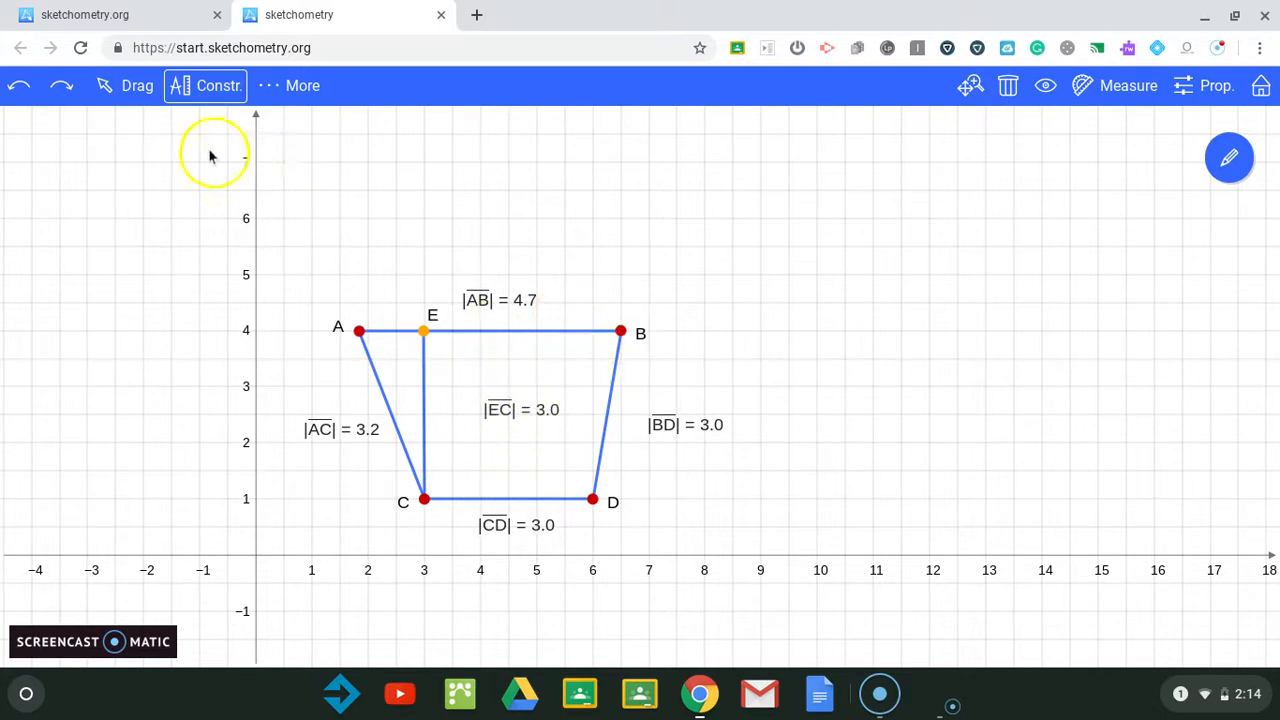
Step: In drag mode, move the EC length label next to segment EC
{"action": "left_click", "coordinate": [130, 88]}
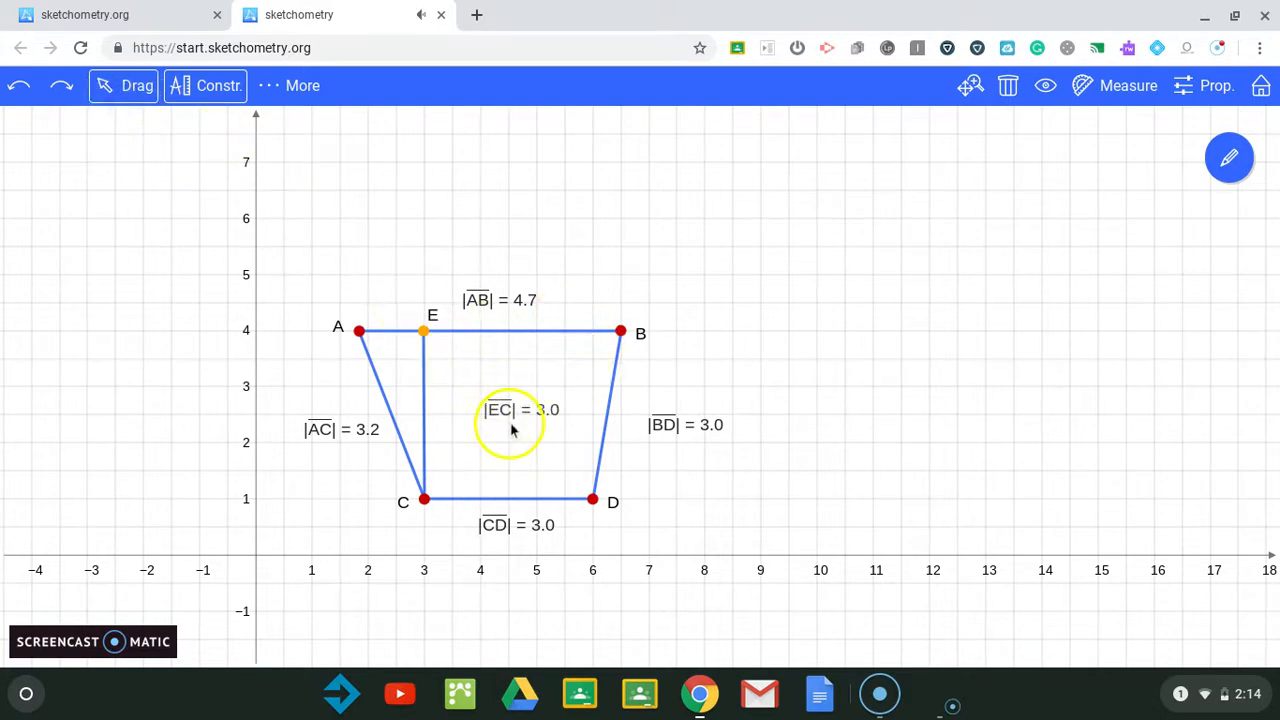
{"action": "left_click_drag", "start_coordinate": [511, 428], "coordinate": [457, 411]}
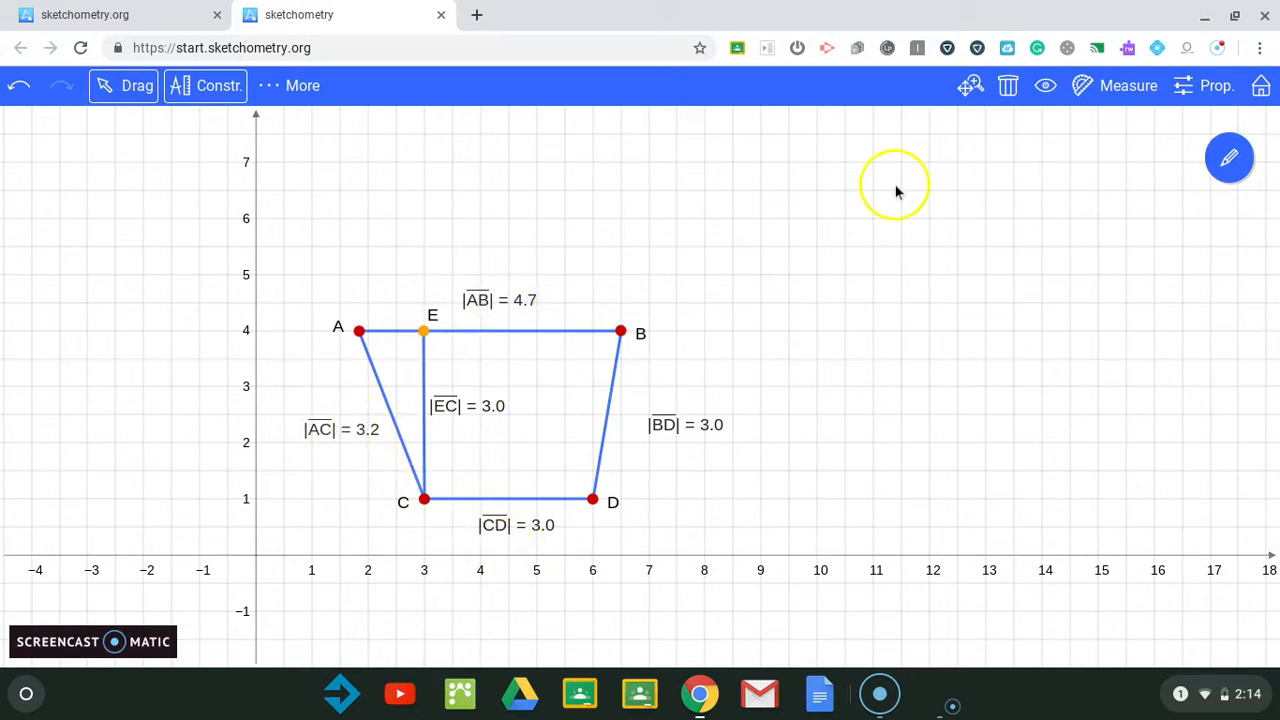
Step: Delete the length labels of segments AC and BD
{"action": "left_click", "coordinate": [1007, 86]}
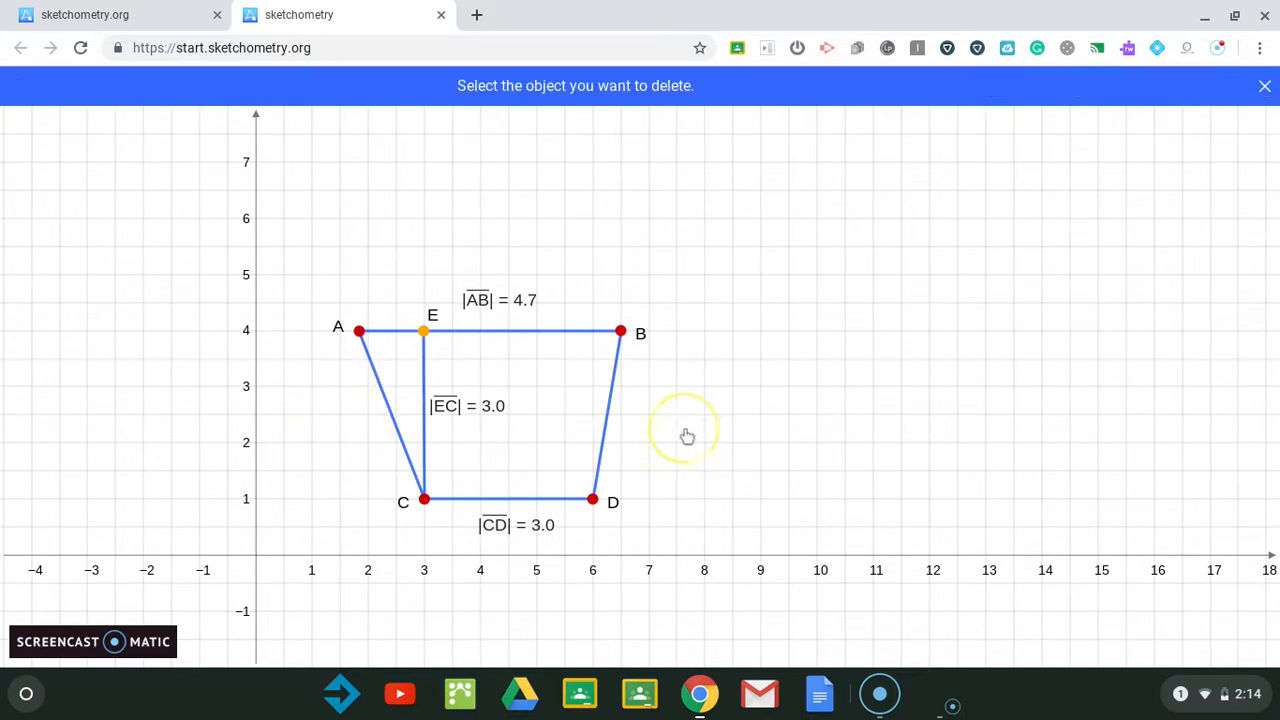
{"action": "left_click", "coordinate": [1265, 88]}
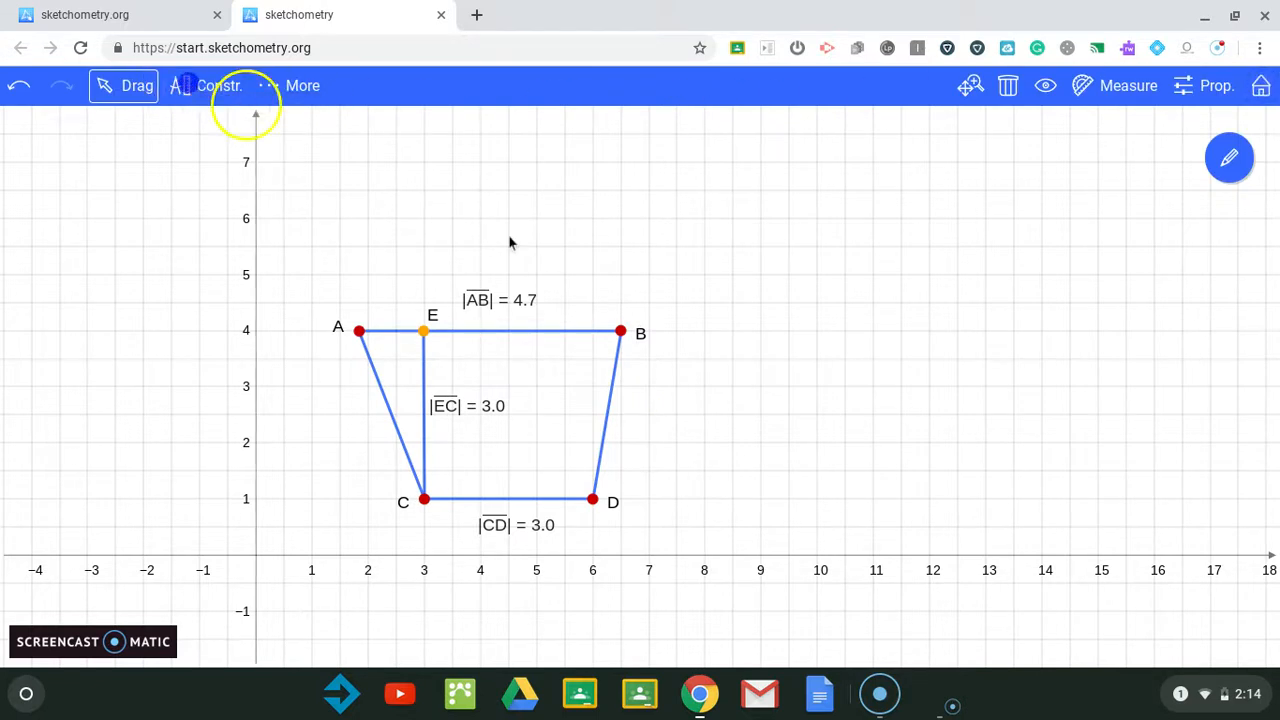
Step: Move point B to (8, 4) and slide point E back to (3, 4) directly above C
{"action": "left_click_drag", "start_coordinate": [621, 332], "coordinate": [691, 330]}
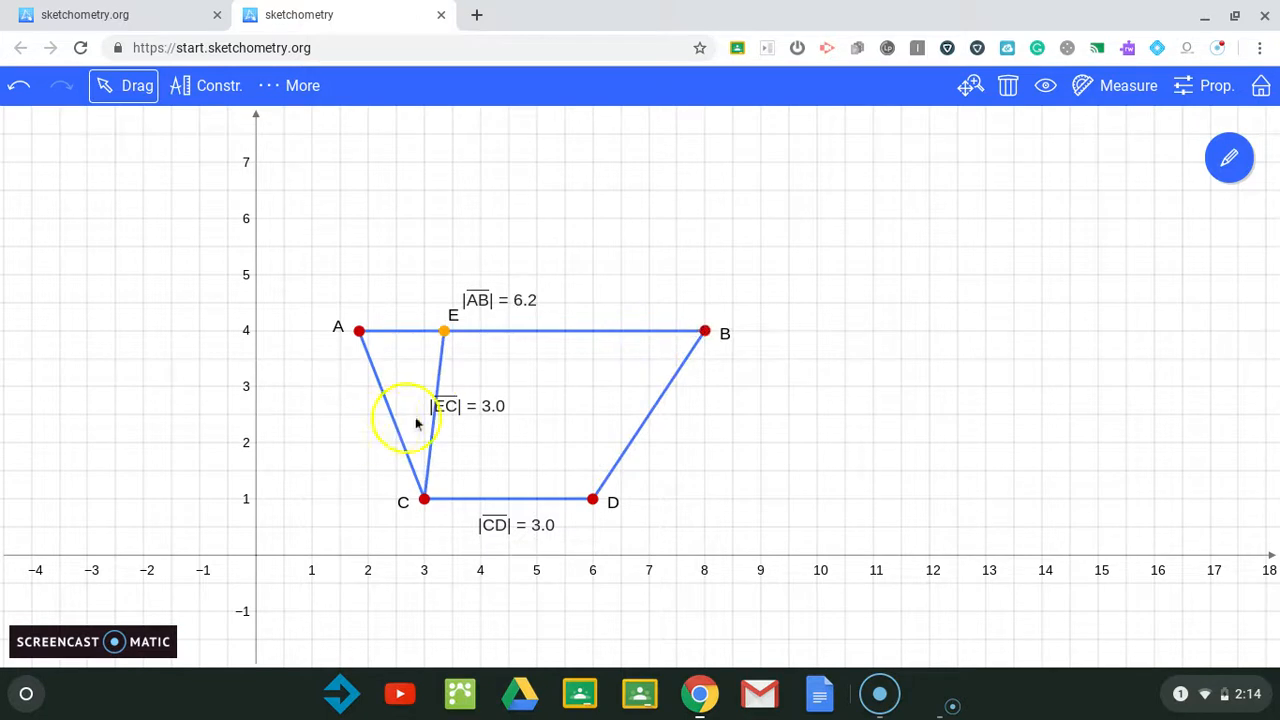
{"action": "left_click_drag", "start_coordinate": [444, 333], "coordinate": [424, 331]}
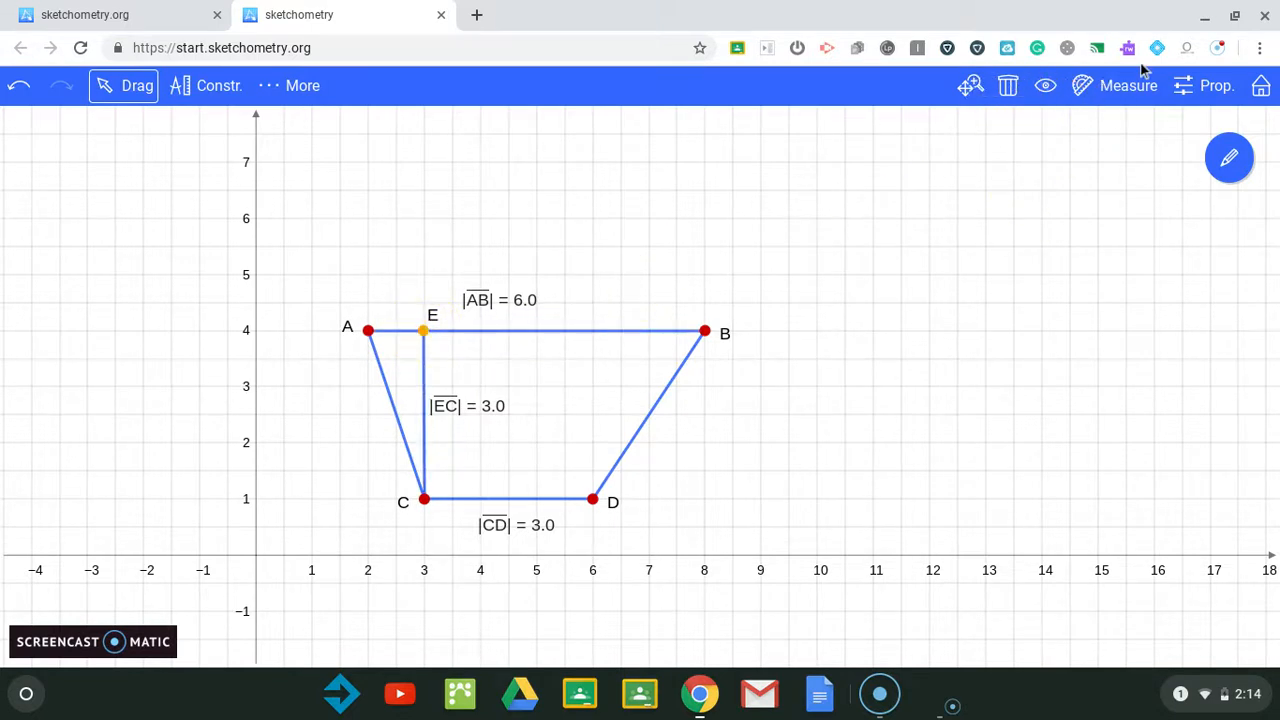
{"action": "left_click", "coordinate": [1203, 86]}
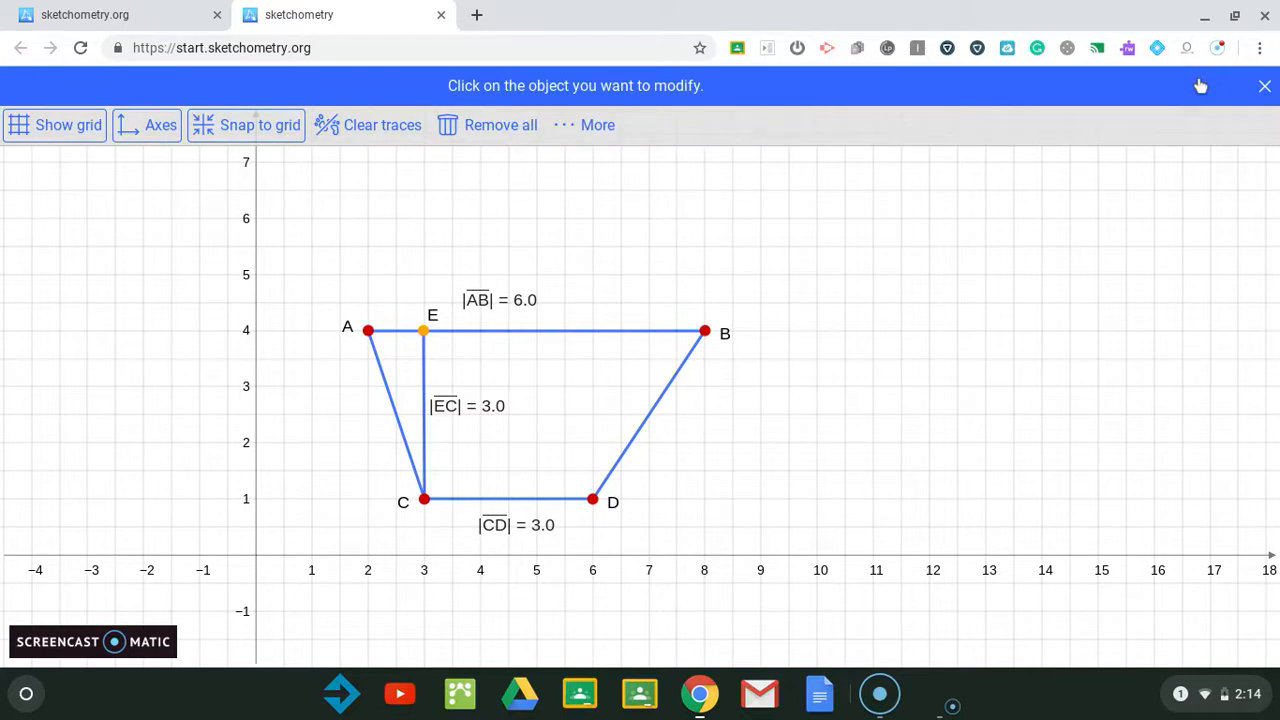
{"action": "left_click", "coordinate": [1263, 87]}
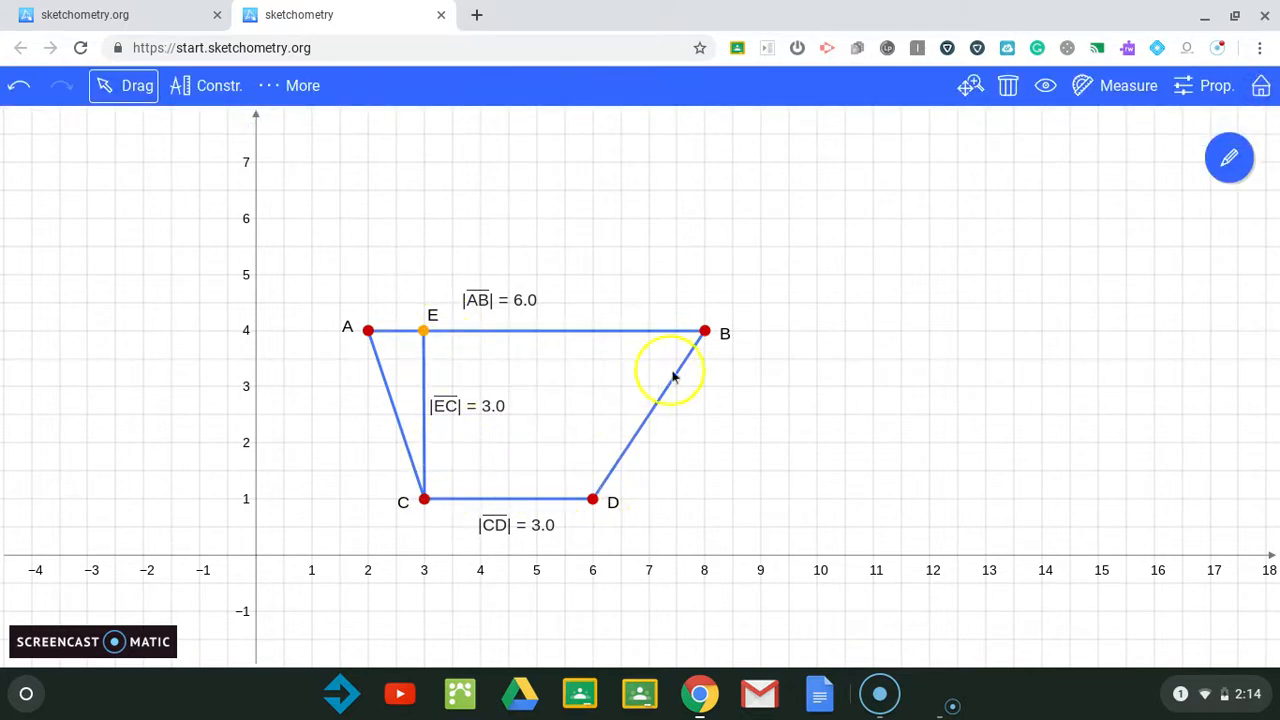
Step: Move point D along the line y = 1 to (7, 1)
{"action": "left_click_drag", "start_coordinate": [594, 499], "coordinate": [659, 508]}
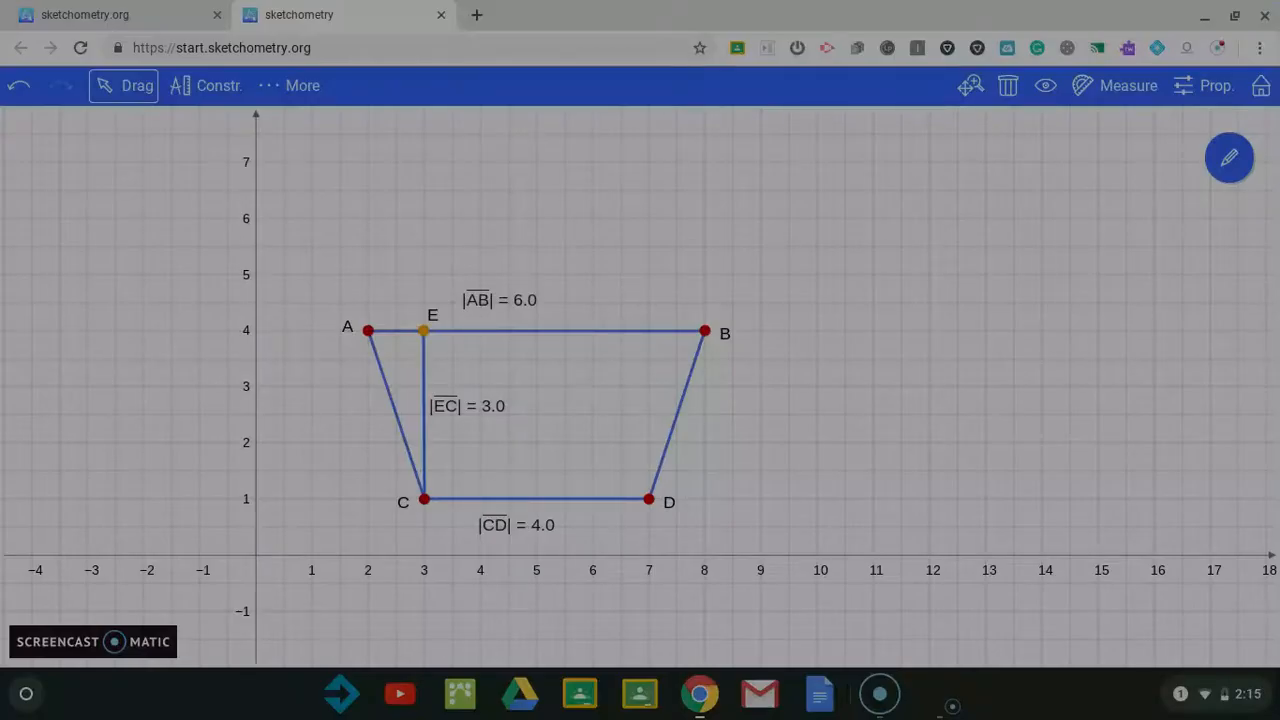
{"action": "left_click_drag", "start_coordinate": [198, 204], "coordinate": [799, 636]}
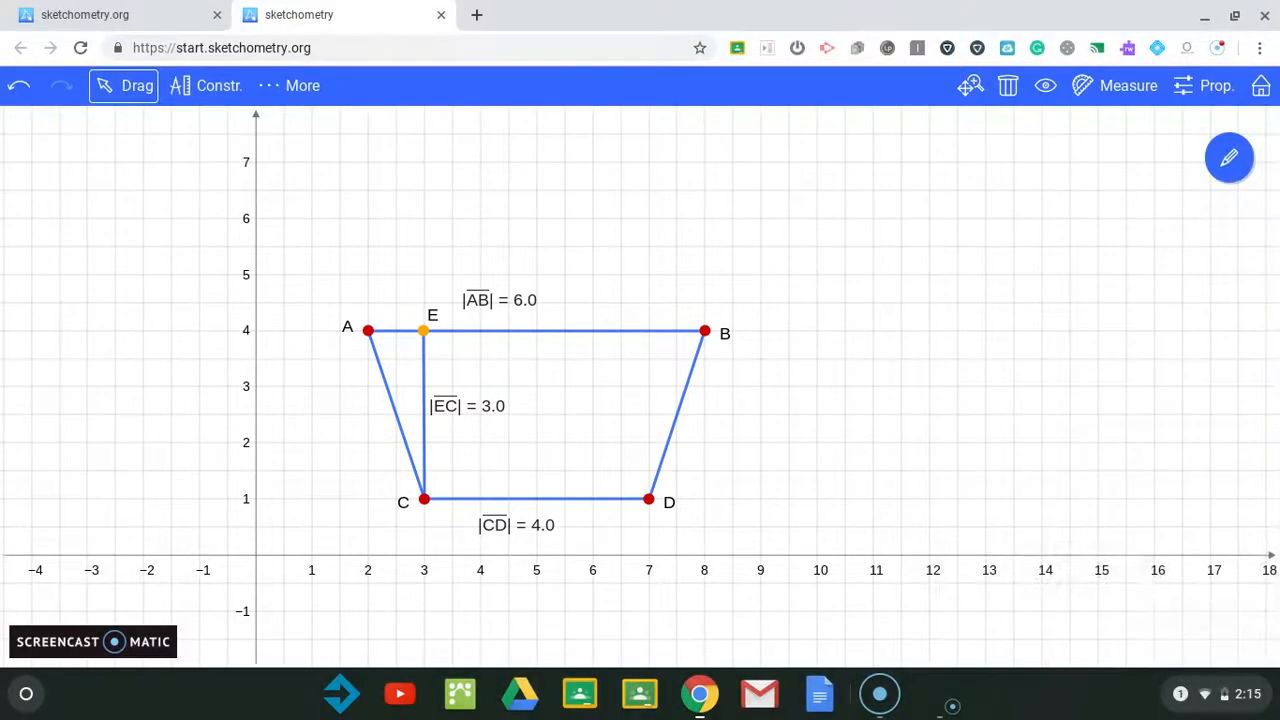
{"action": "left_click", "coordinate": [1018, 634]}
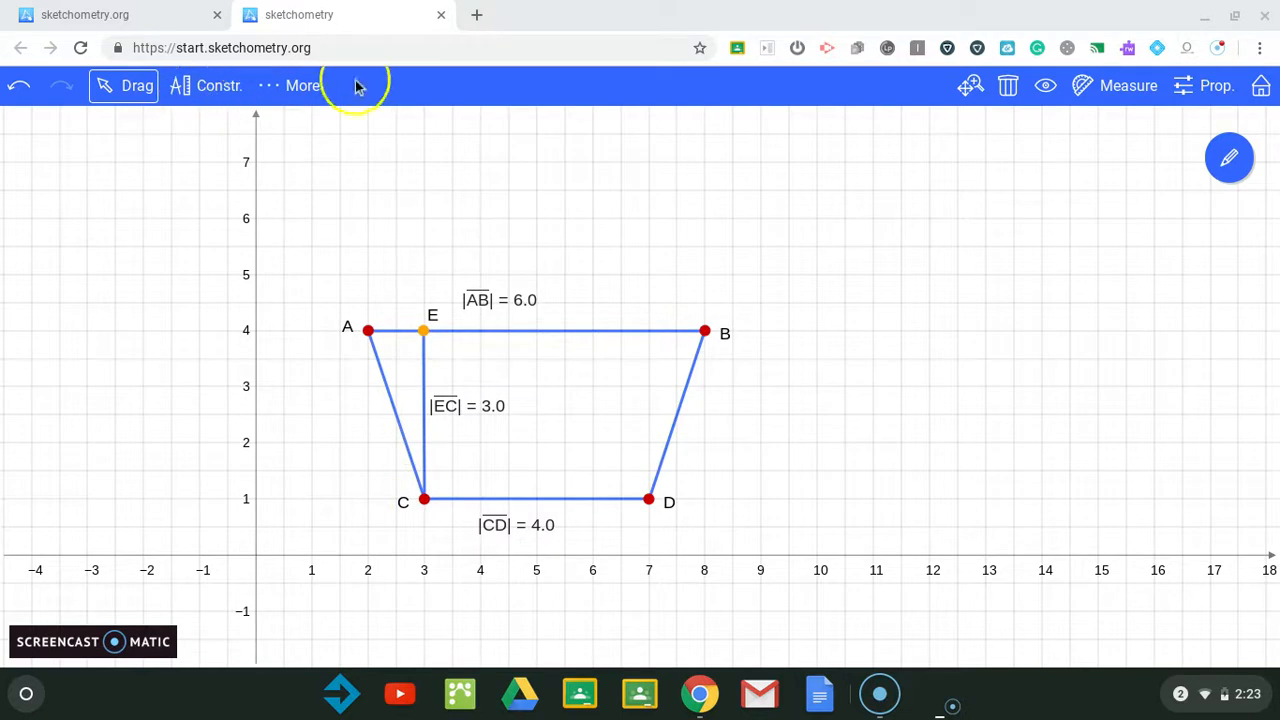
Step: With the Measure tool, begin selecting points E, C and D of the quadrilateral to measure
{"action": "left_click", "coordinate": [1105, 88]}
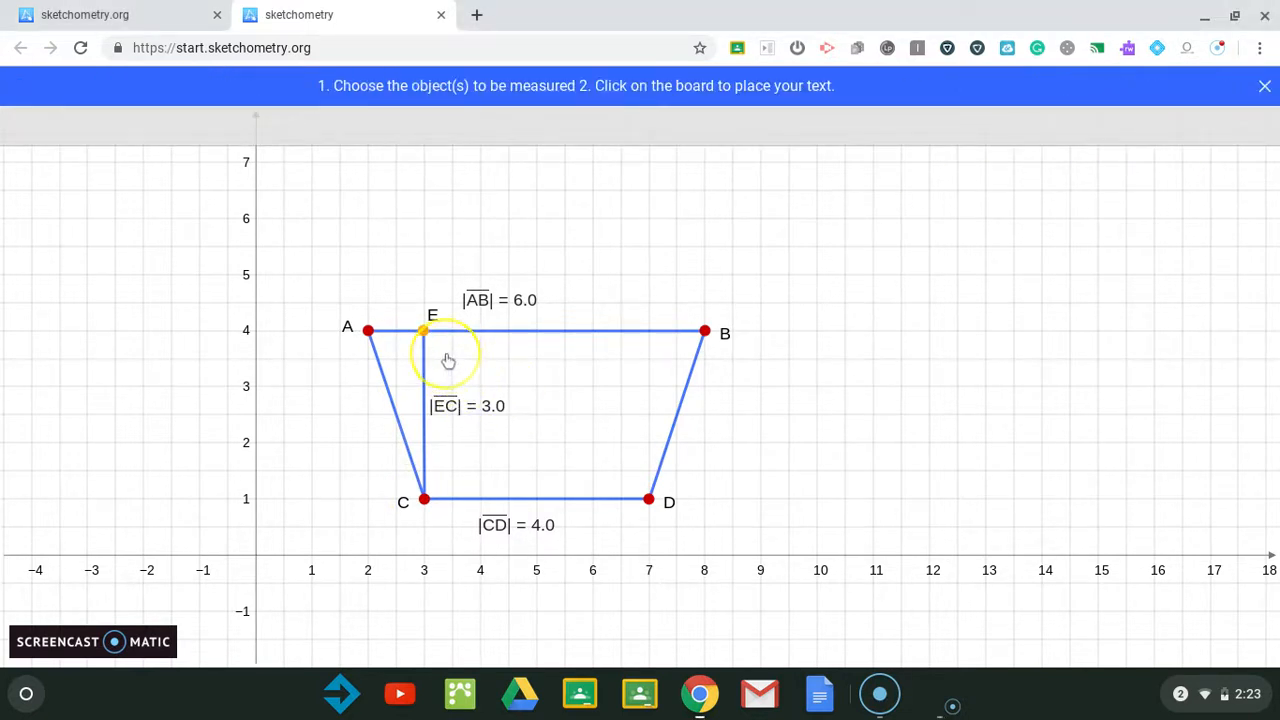
{"action": "left_click", "coordinate": [423, 331]}
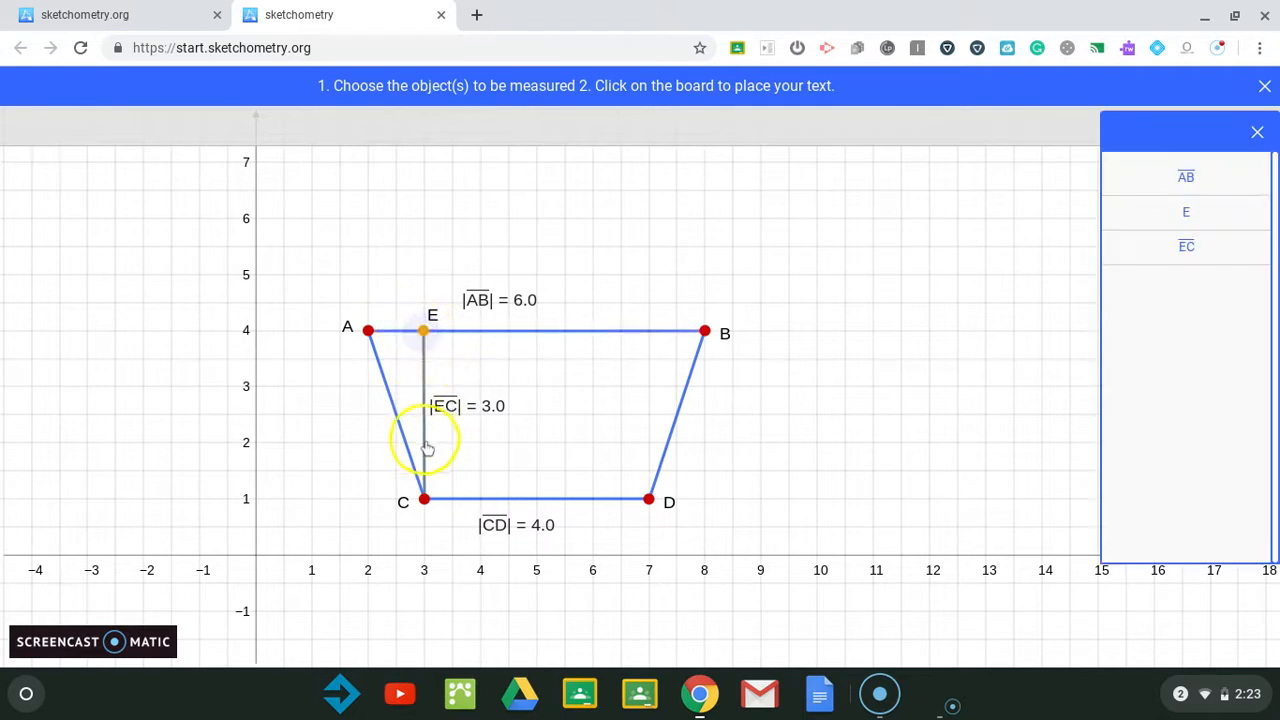
{"action": "left_click", "coordinate": [425, 503]}
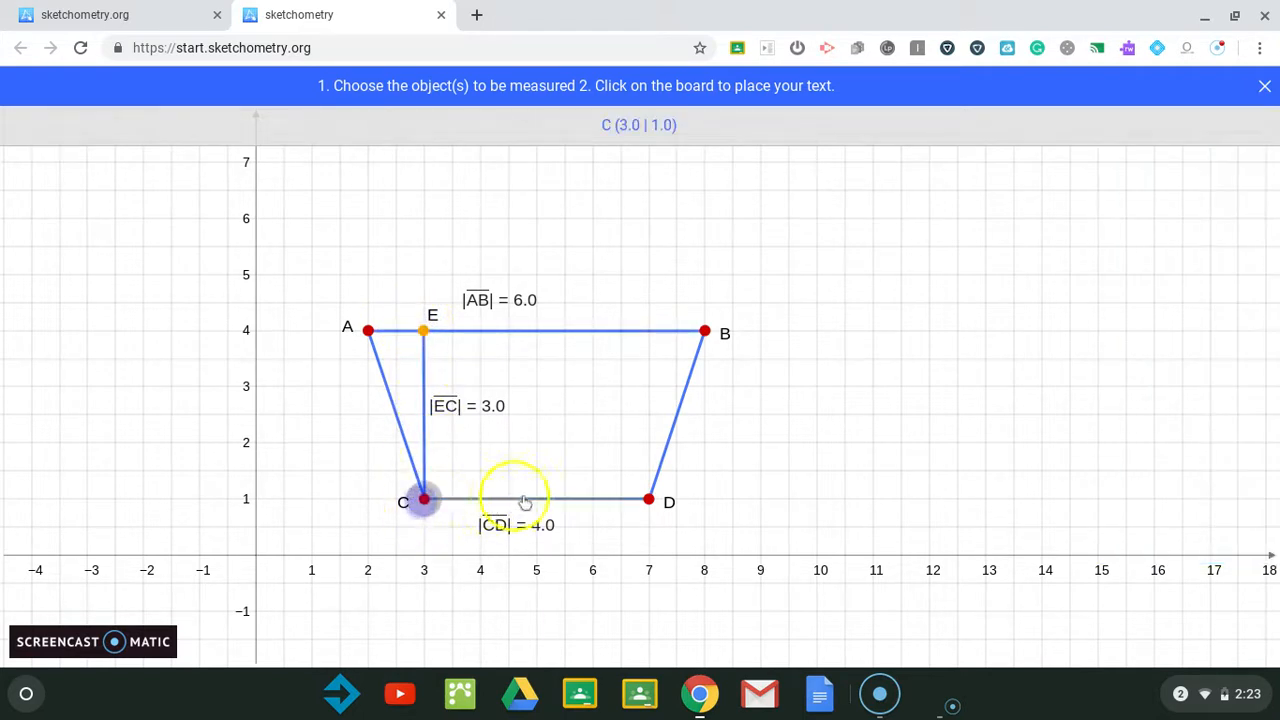
{"action": "left_click", "coordinate": [647, 499]}
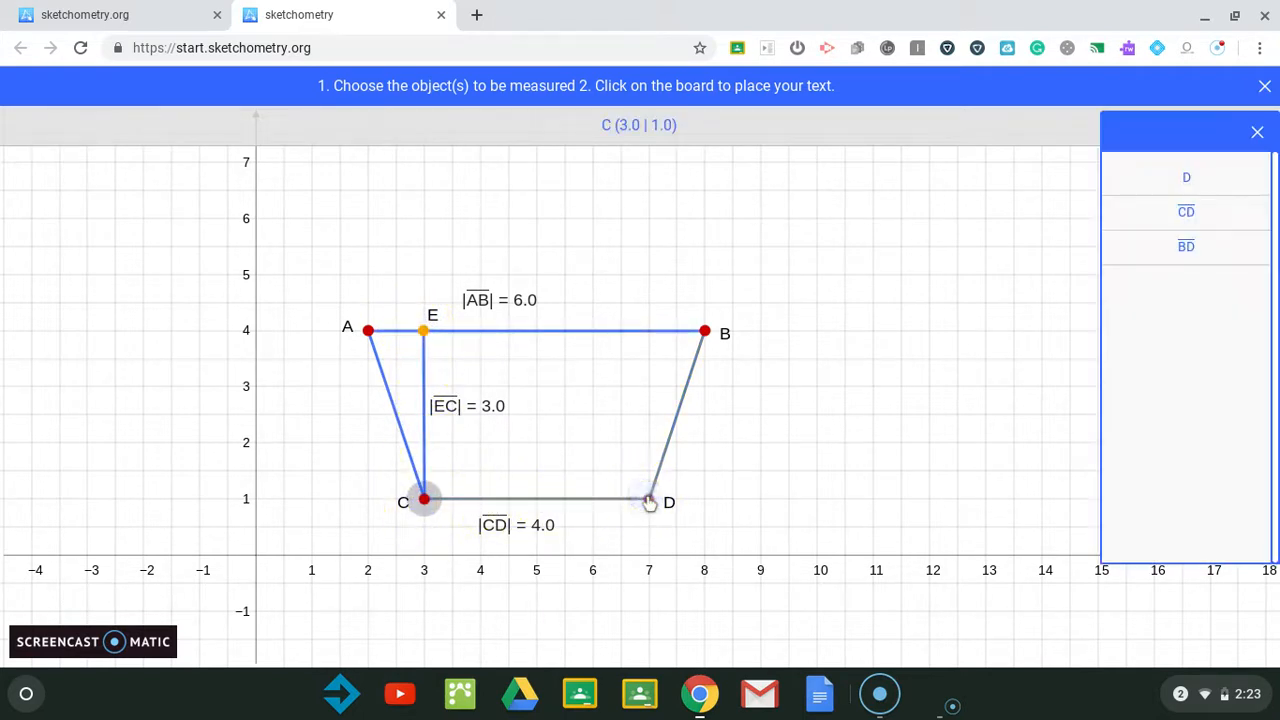